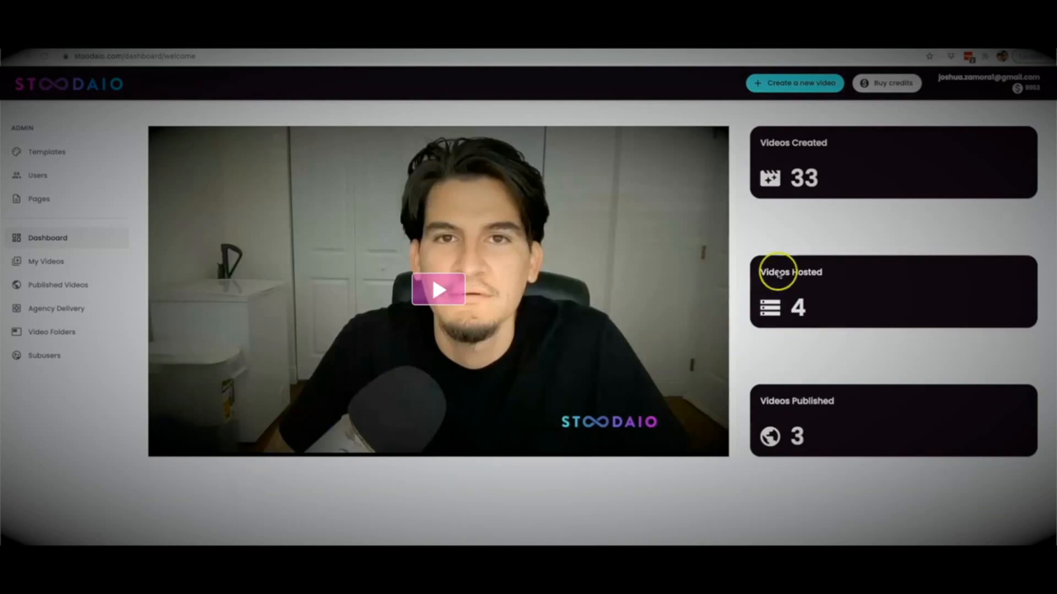
Step: Start creating a new video from a script and place the cursor in the empty script field
left_click(805, 90)
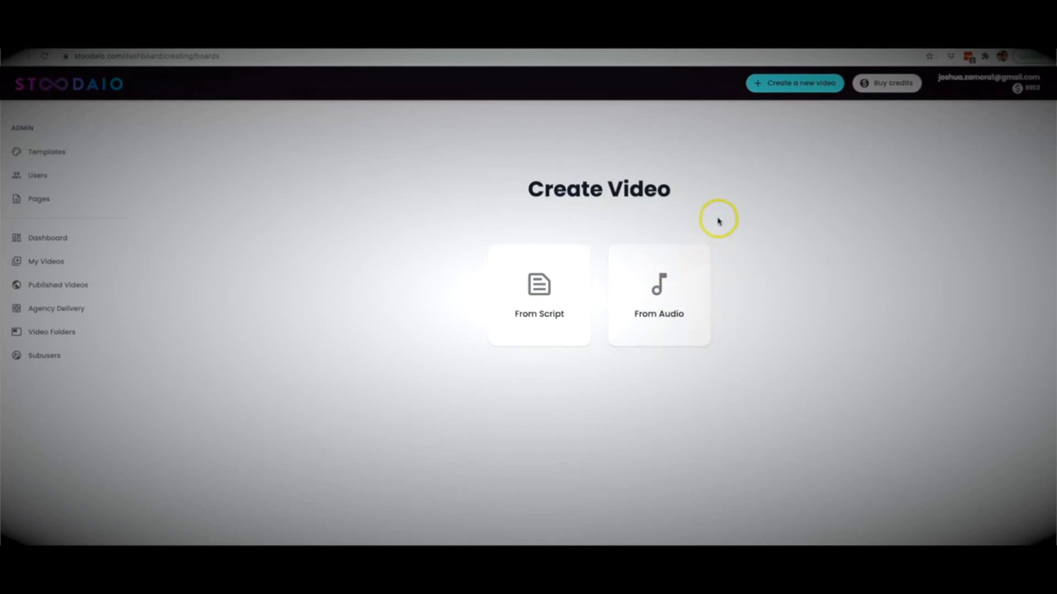
left_click(554, 304)
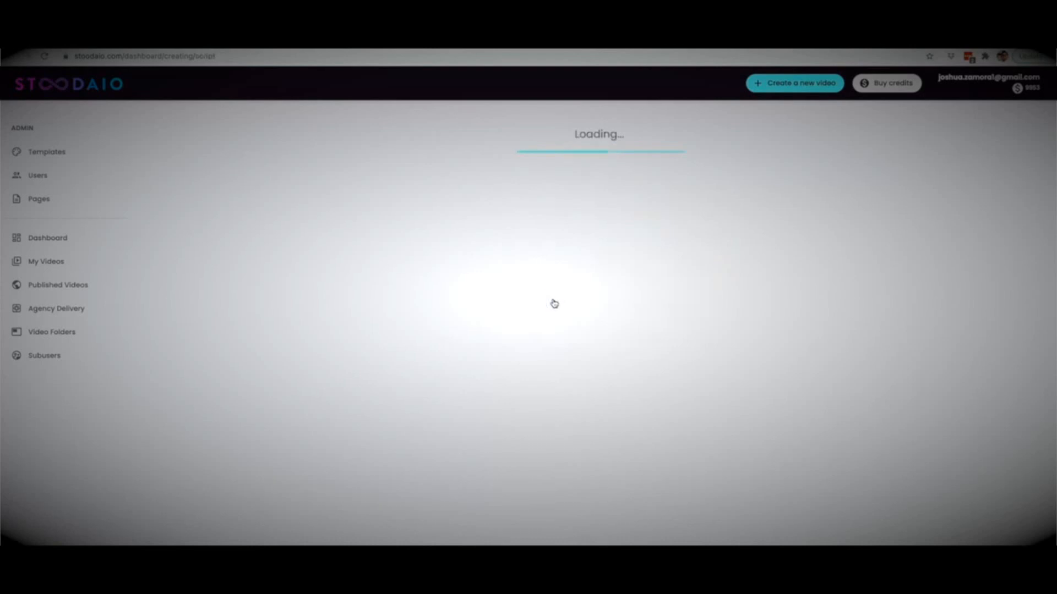
left_click(552, 295)
left_click(540, 310)
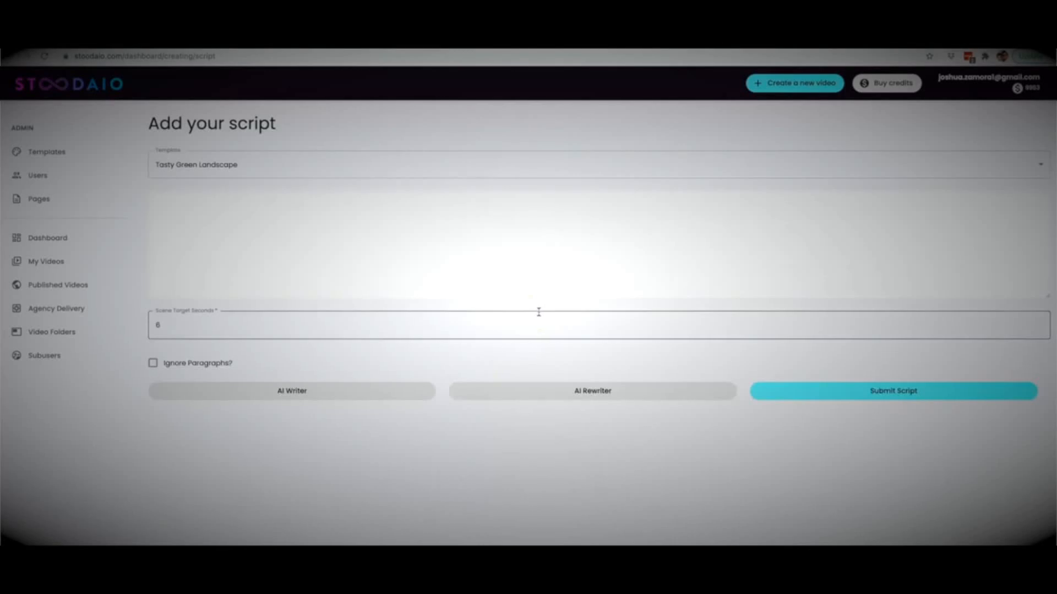
left_click(413, 257)
left_click(240, 229)
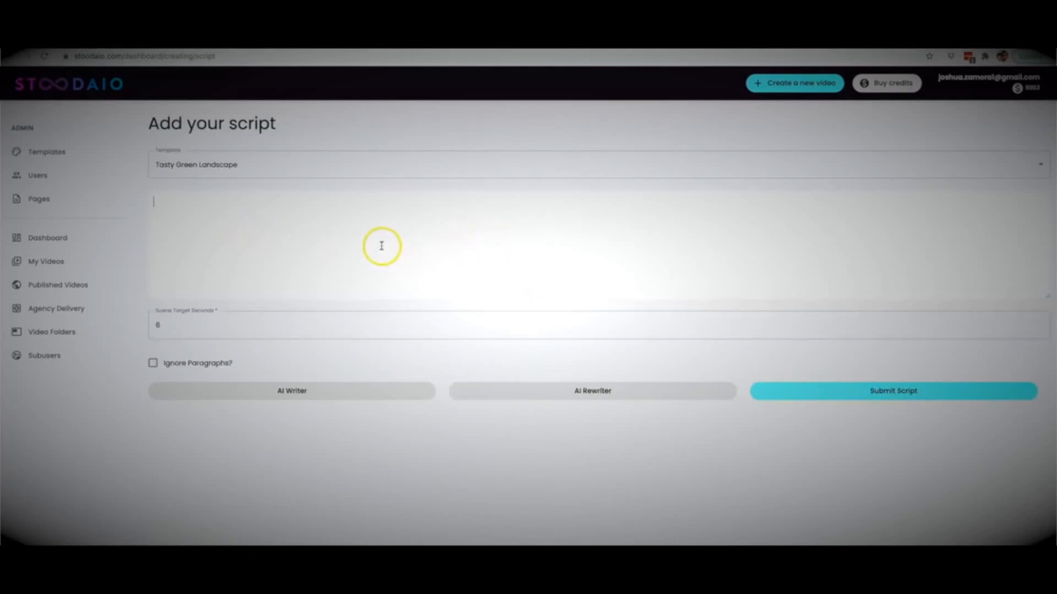
left_click(321, 234)
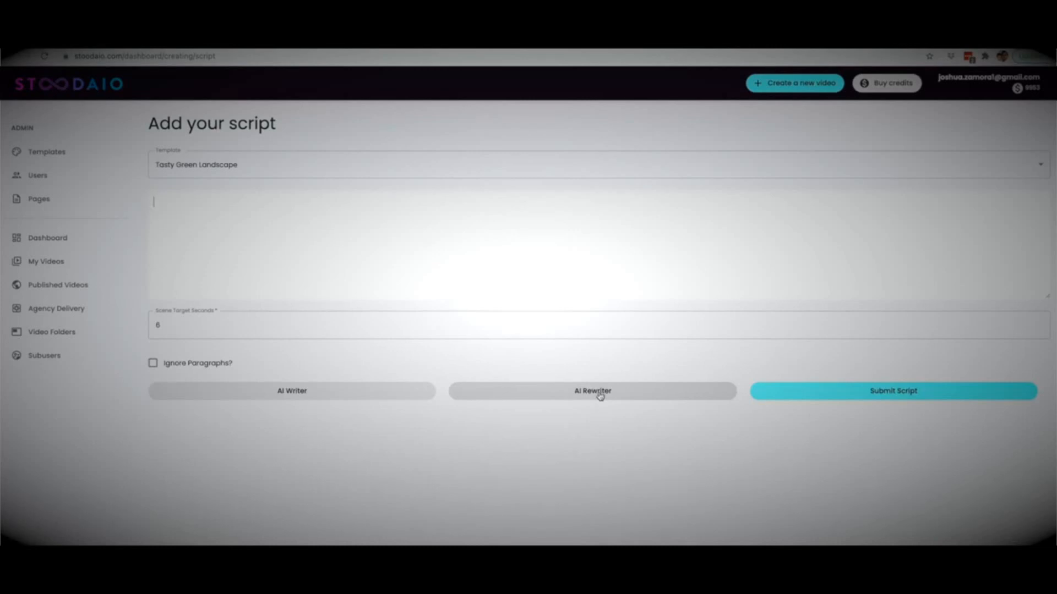
Step: Open the AI Writer, keep English as the language and set the minimum length to 203 words
left_click(602, 425)
left_click(592, 398)
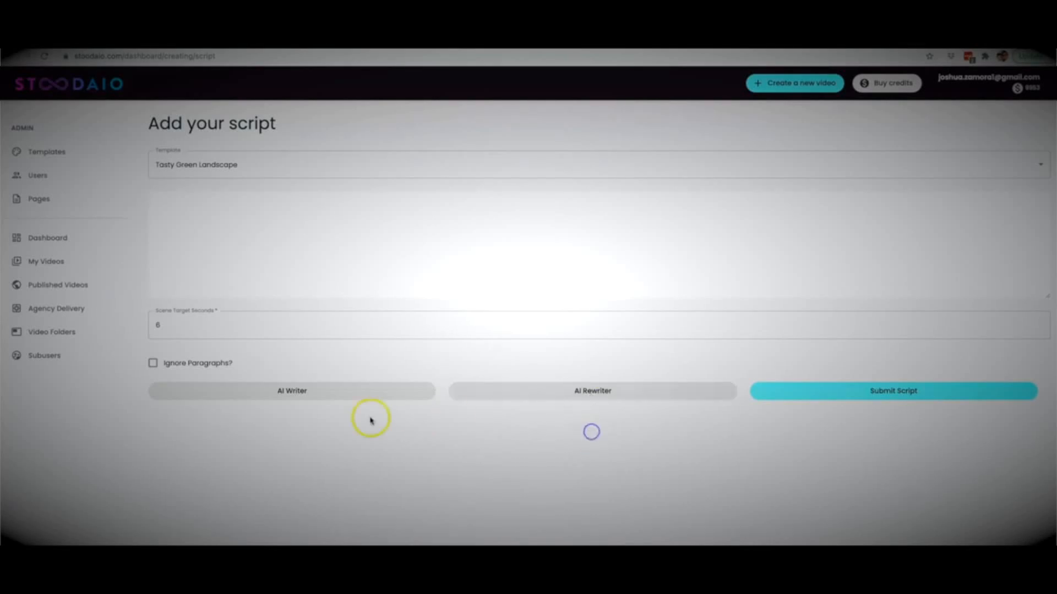
left_click(290, 392)
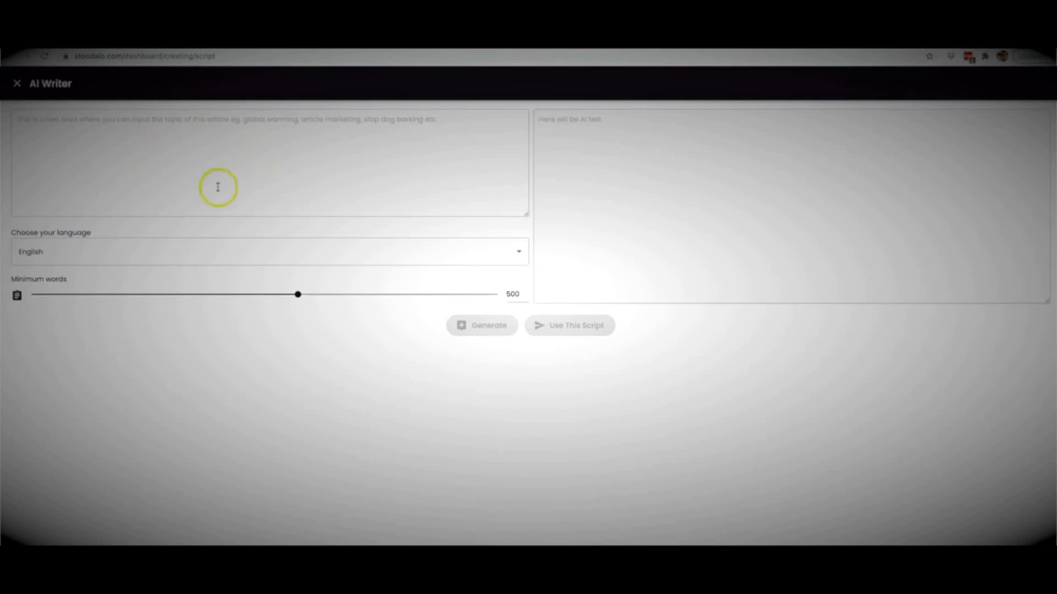
left_click(137, 257)
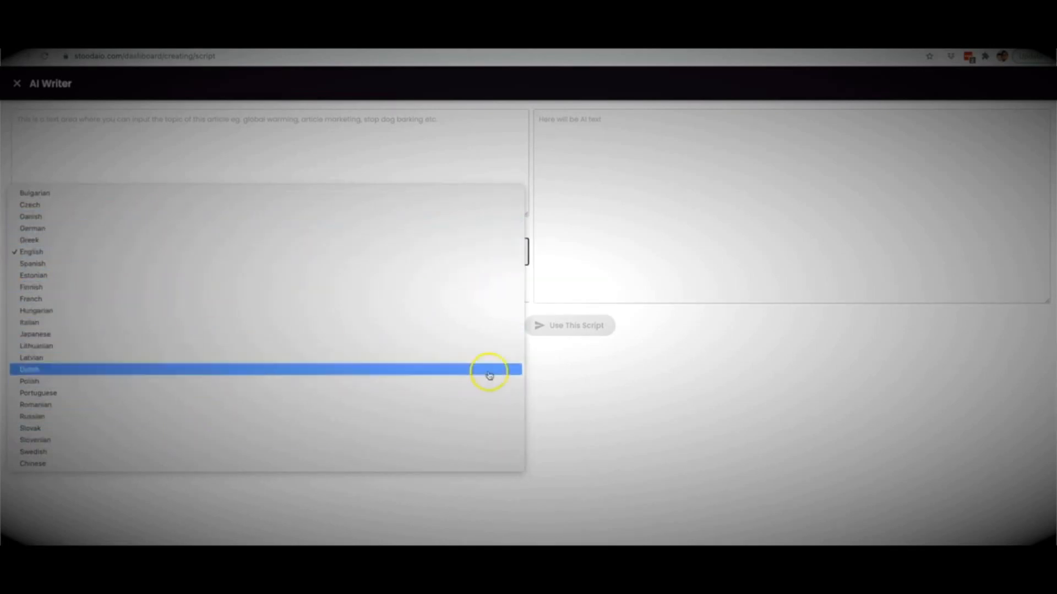
left_click(583, 392)
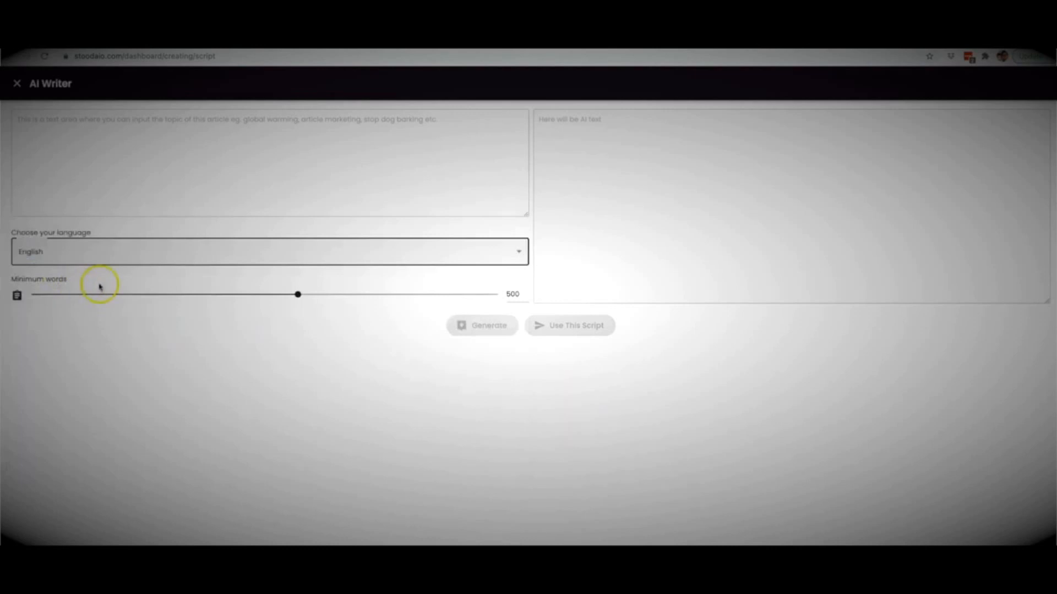
left_click_drag(298, 297, 99, 294)
Step: Enter the topic "how to lose weight quickly" and generate the AI script, accepting the one-credit charge
left_click(142, 192)
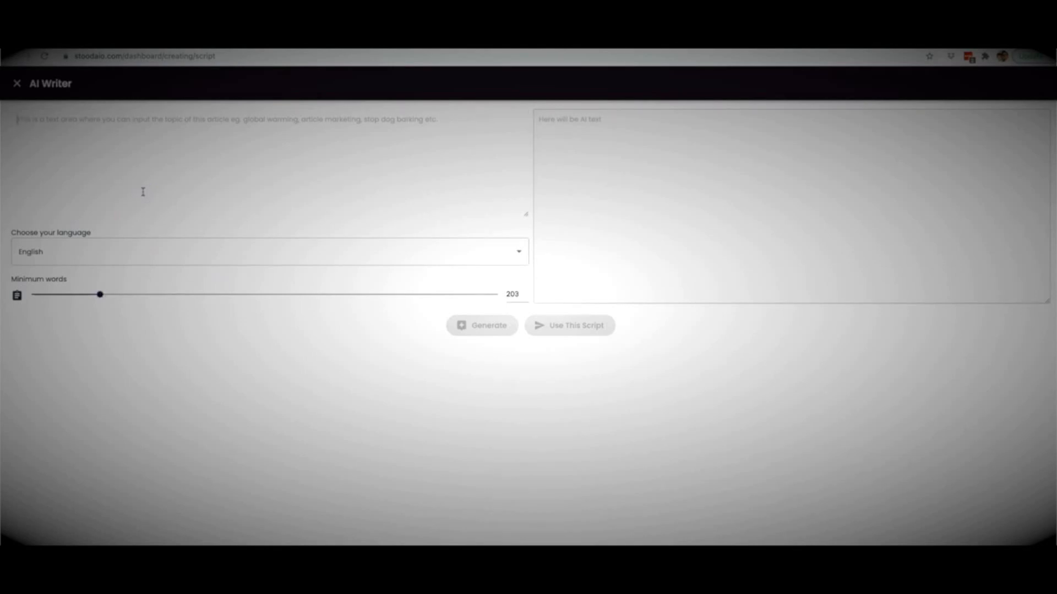
type("how to lose weight quickly")
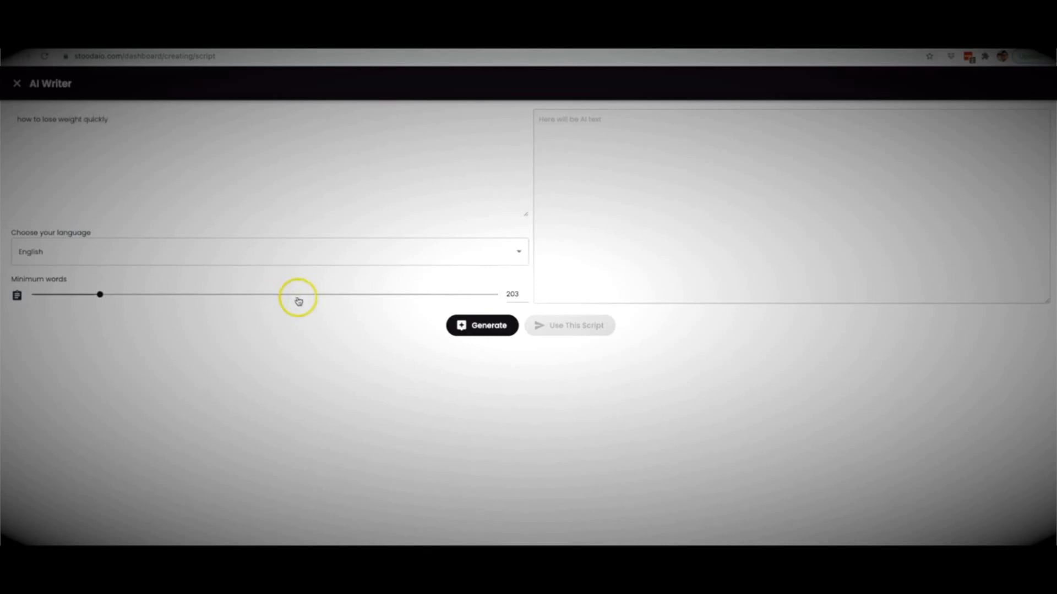
left_click(490, 329)
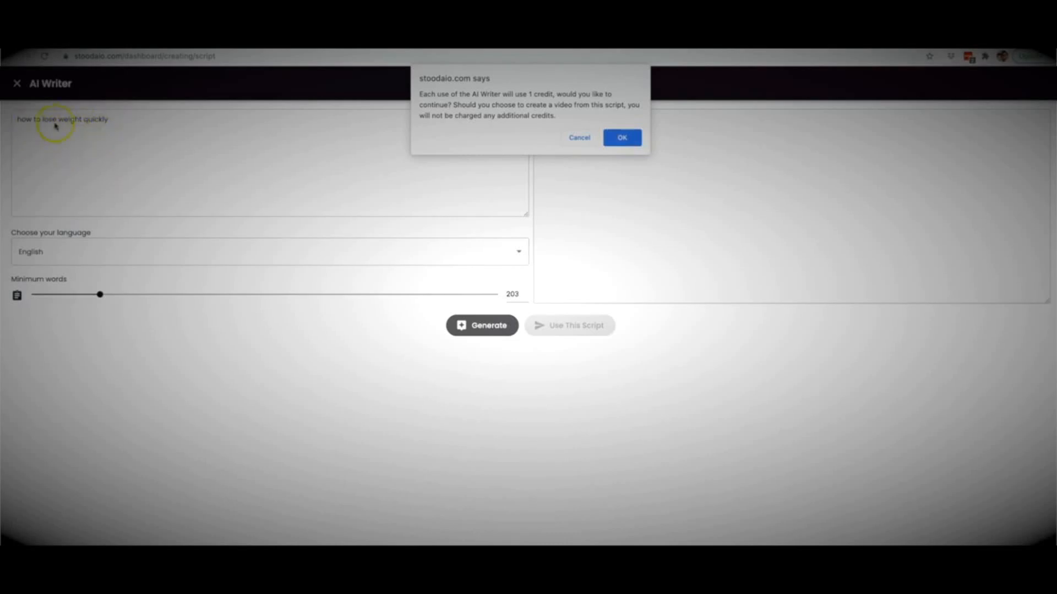
left_click(622, 138)
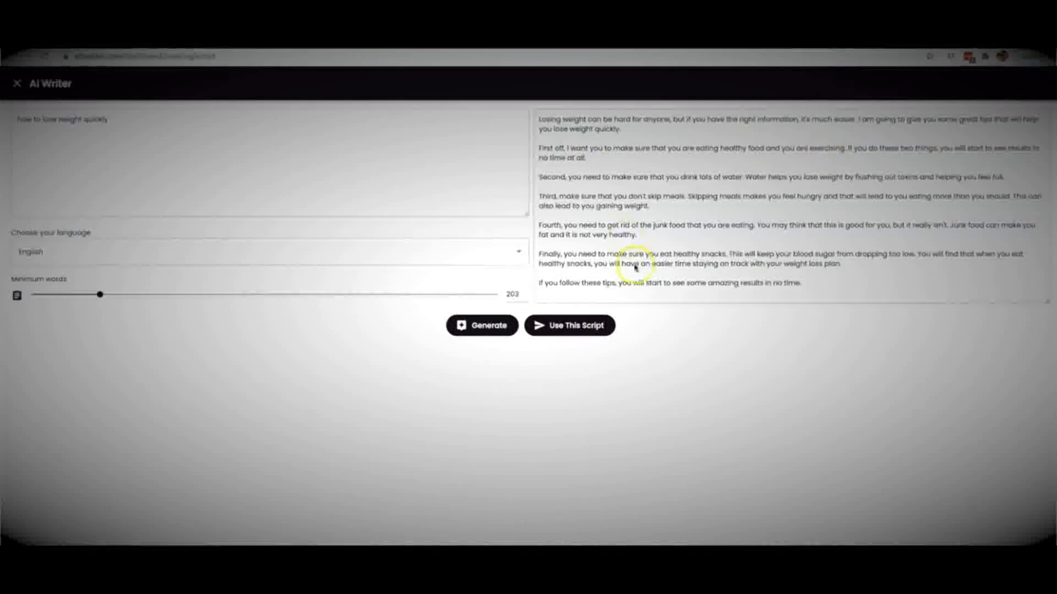
Step: Use the generated weight-loss article as the video script and submit it
left_click(595, 357)
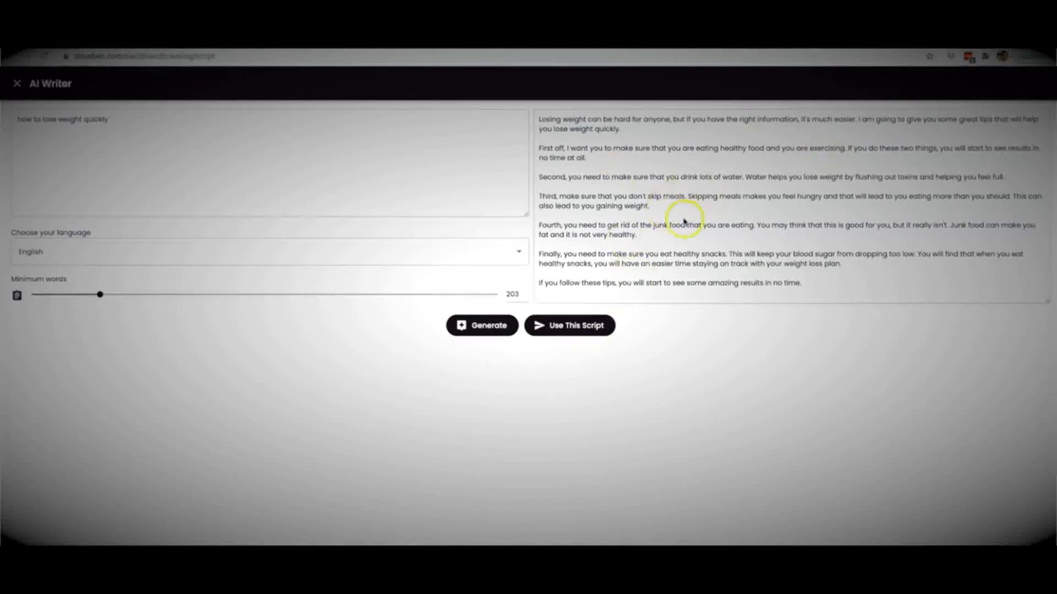
left_click(569, 331)
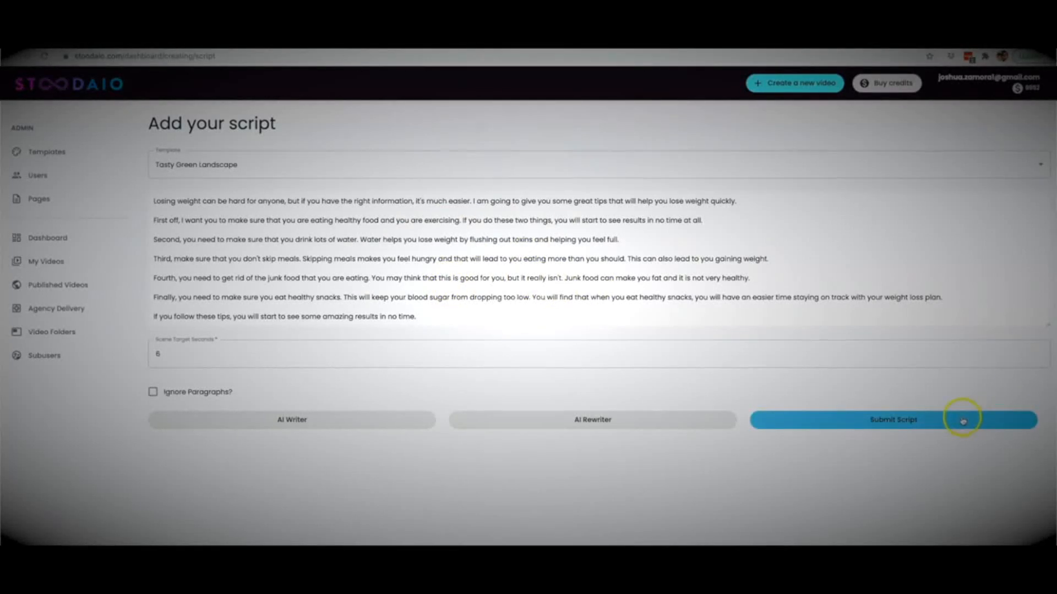
left_click(876, 422)
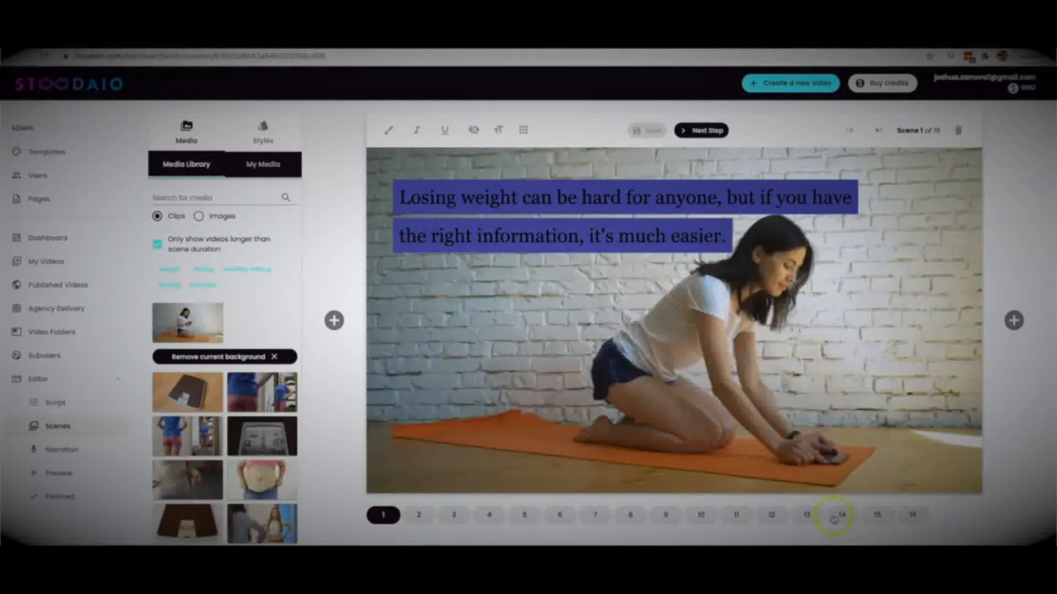
Step: Look through scenes 2 and 6, and set the text position of scene 1 to Bottom Center
left_click(418, 515)
left_click(573, 517)
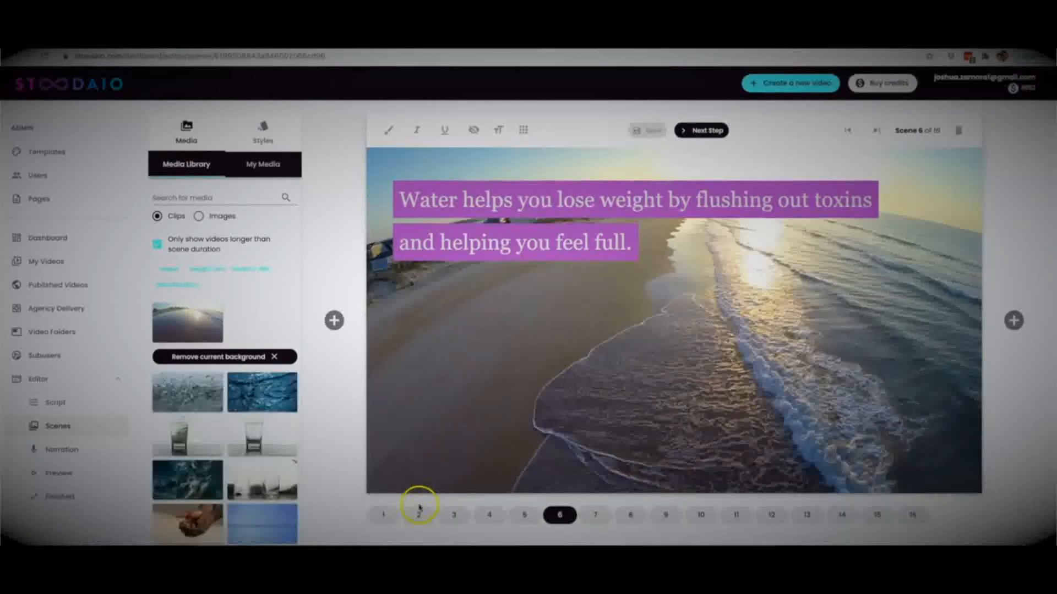
left_click(390, 517)
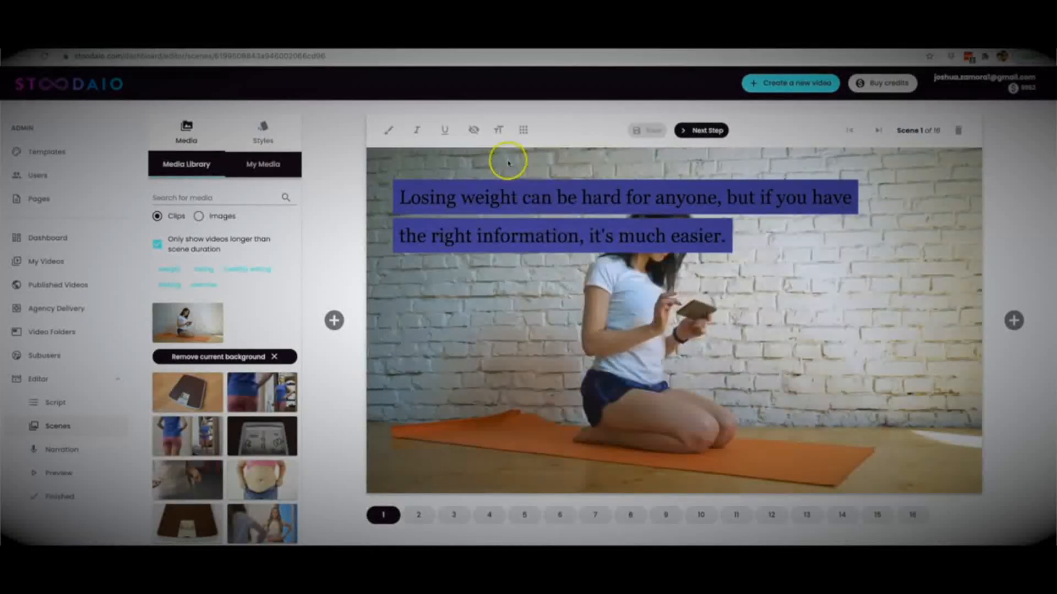
left_click(523, 129)
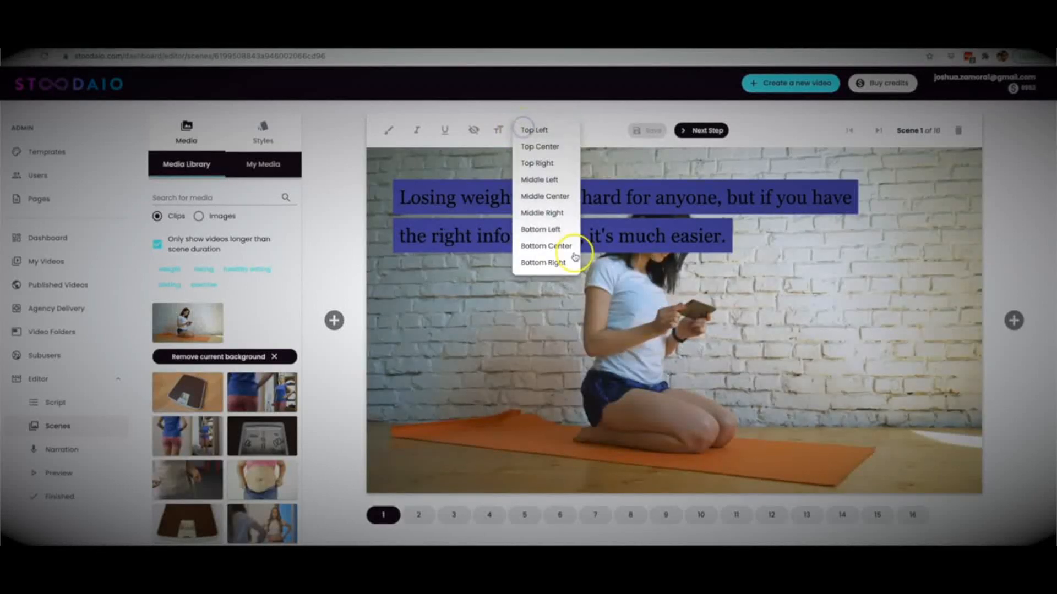
left_click(545, 248)
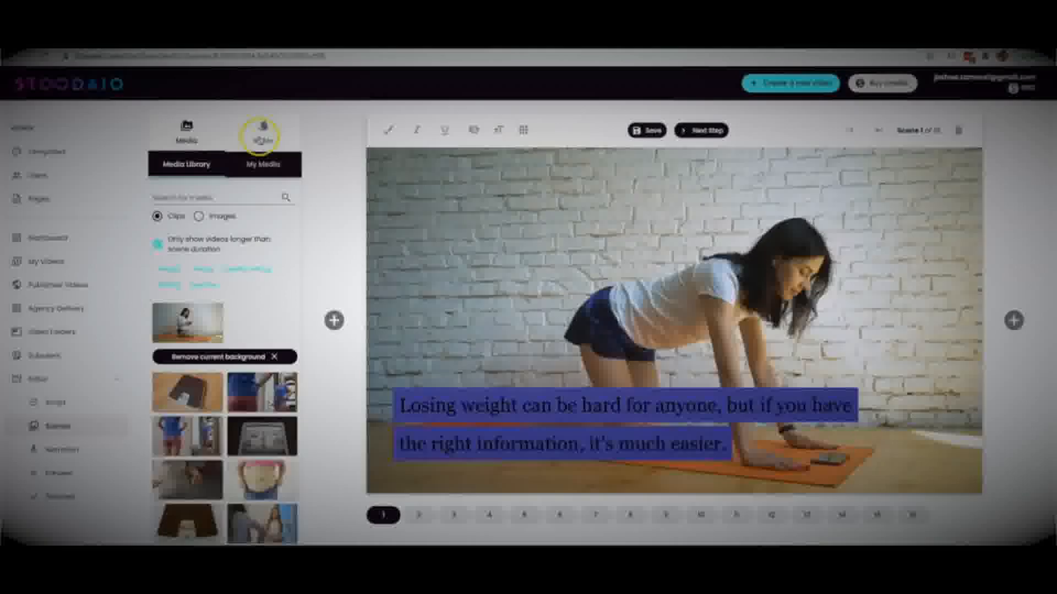
Step: Change scene 1's text background to the grey sampled from the brick wall in the clip and apply the style
left_click(264, 132)
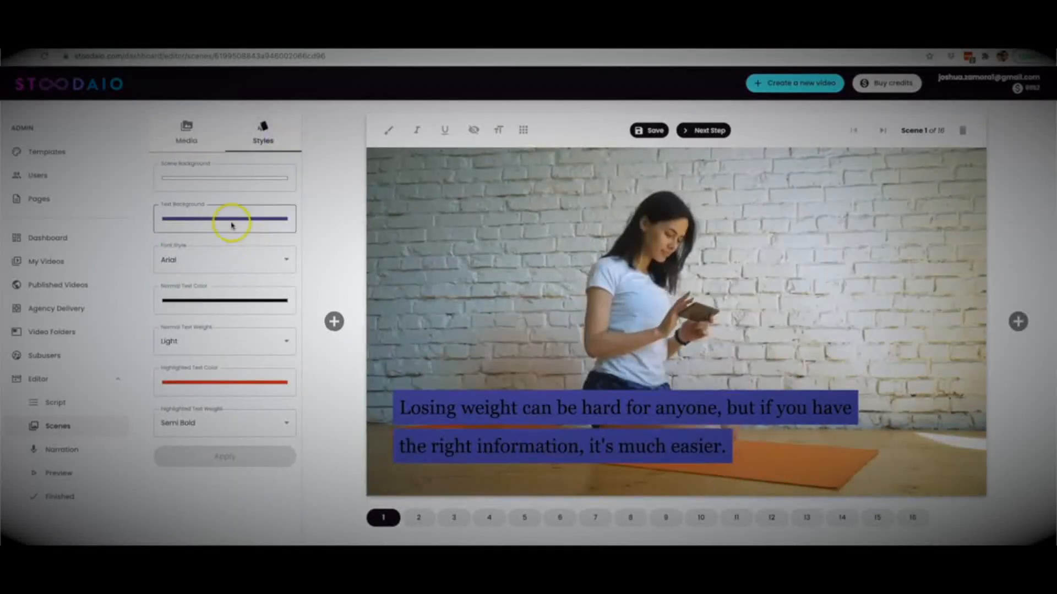
left_click(232, 220)
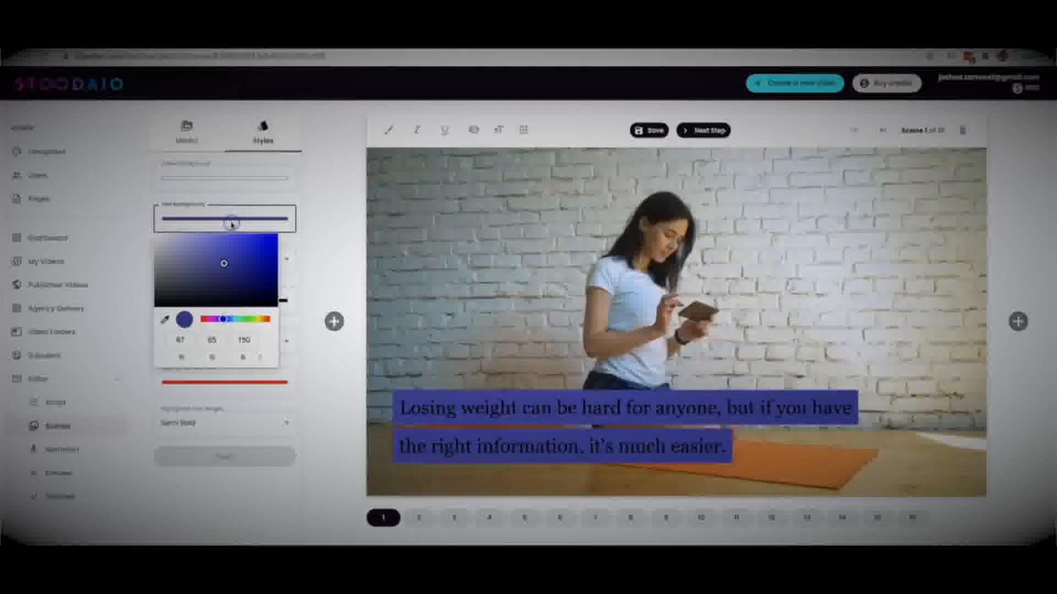
left_click(165, 319)
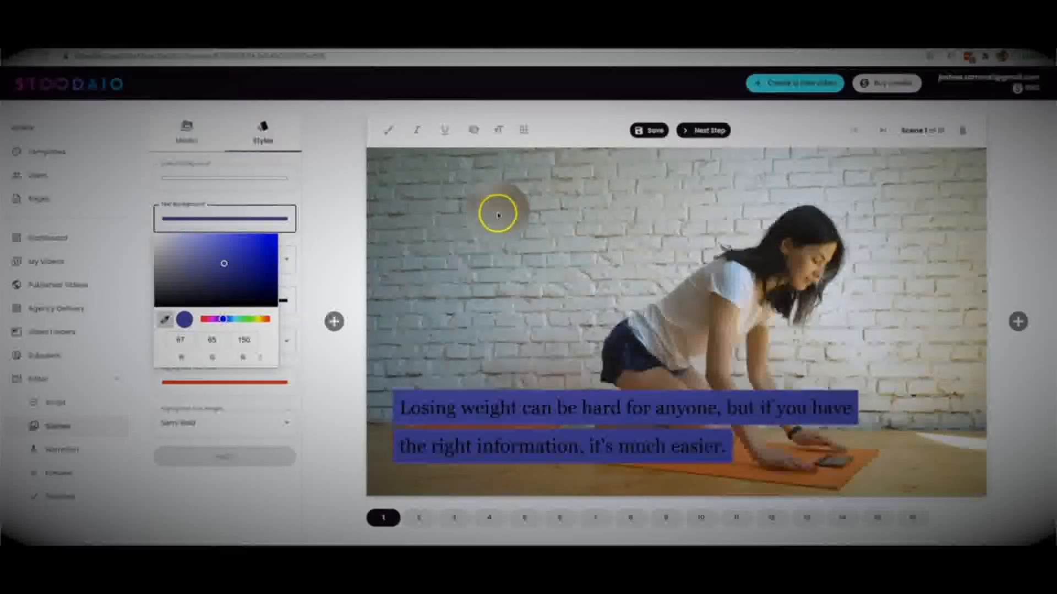
left_click(498, 218)
left_click(196, 503)
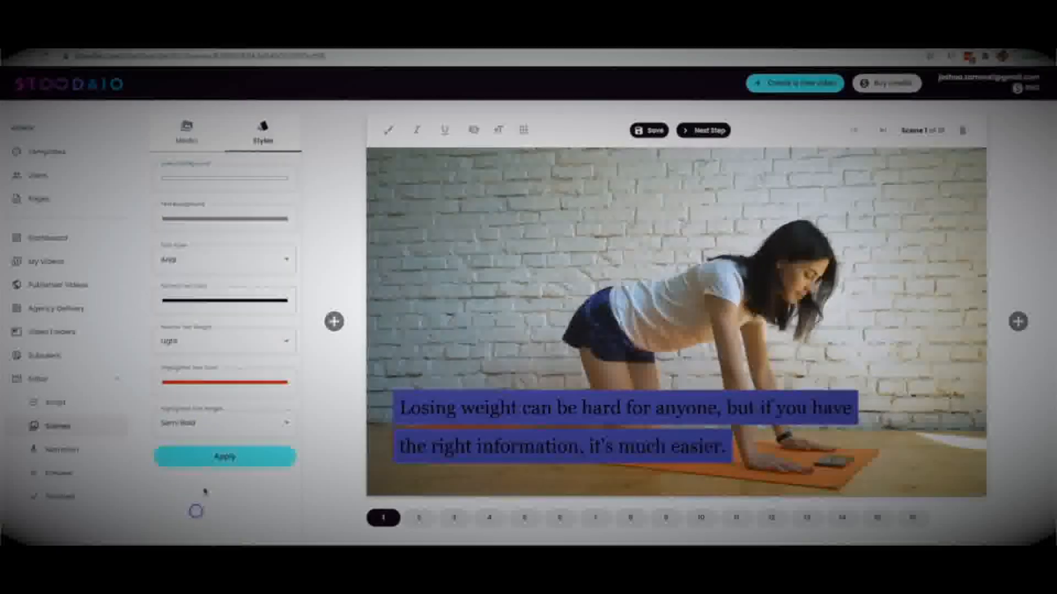
left_click(219, 460)
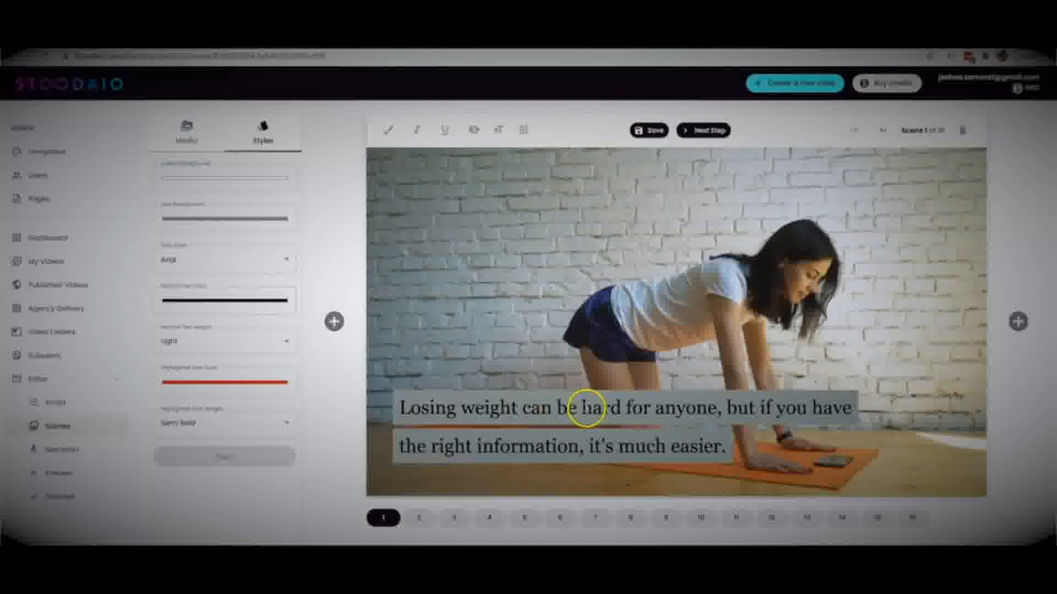
Step: Highlight the words "hard for anyone" in scene 1's text
left_click(582, 408)
left_click_drag(581, 408, 716, 408)
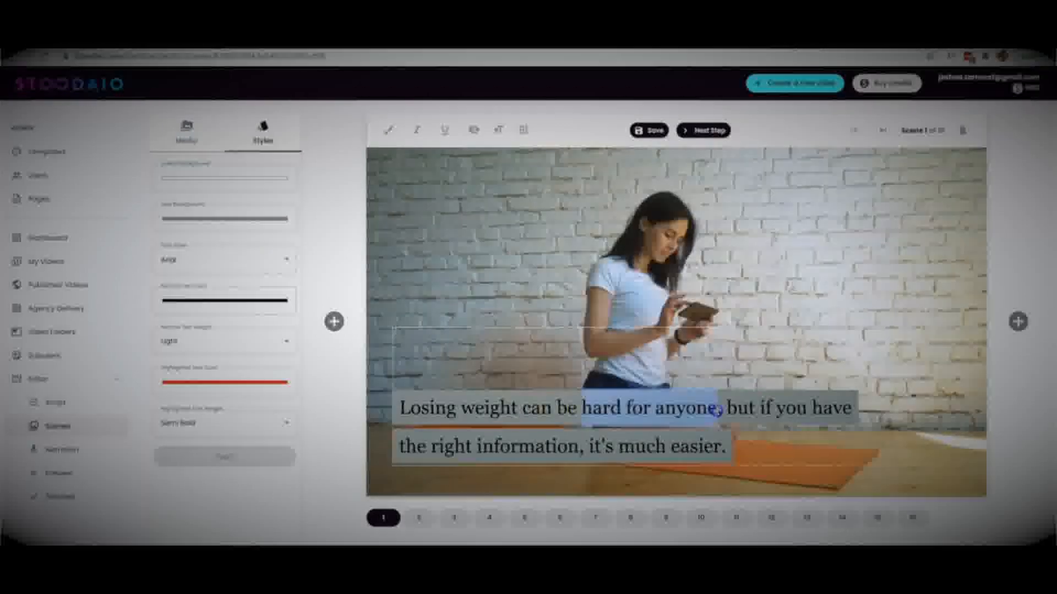
left_click(386, 133)
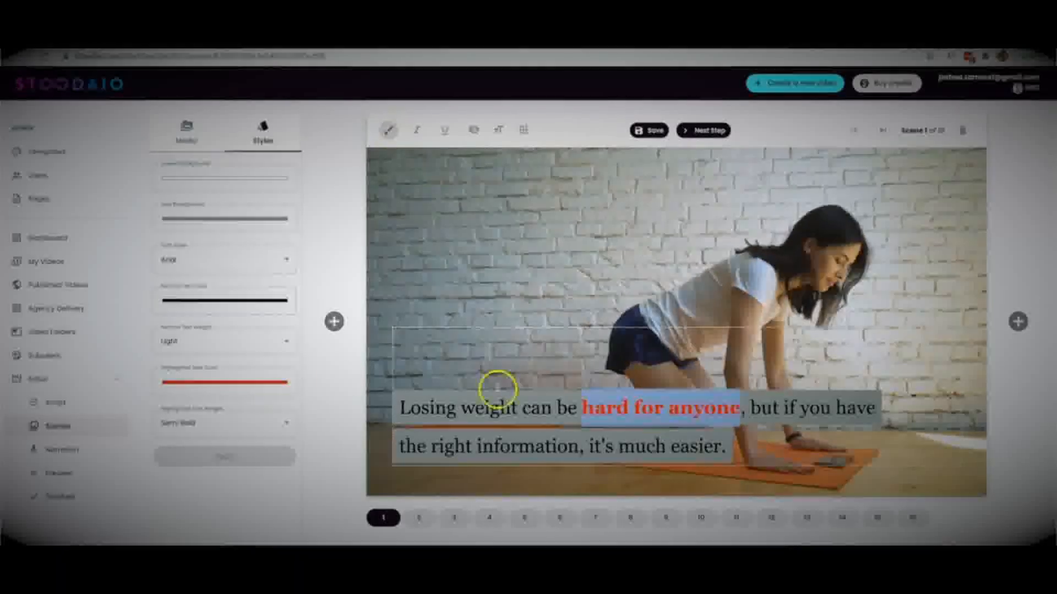
Step: Change the highlighted text color to the orange sampled from the yoga mat and apply the style
left_click(235, 384)
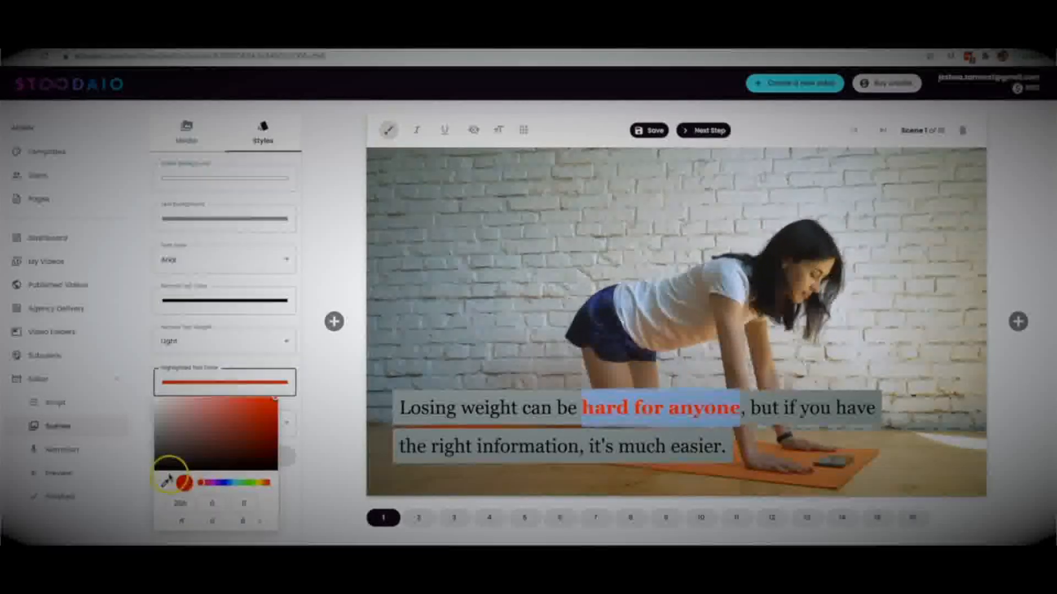
left_click(164, 483)
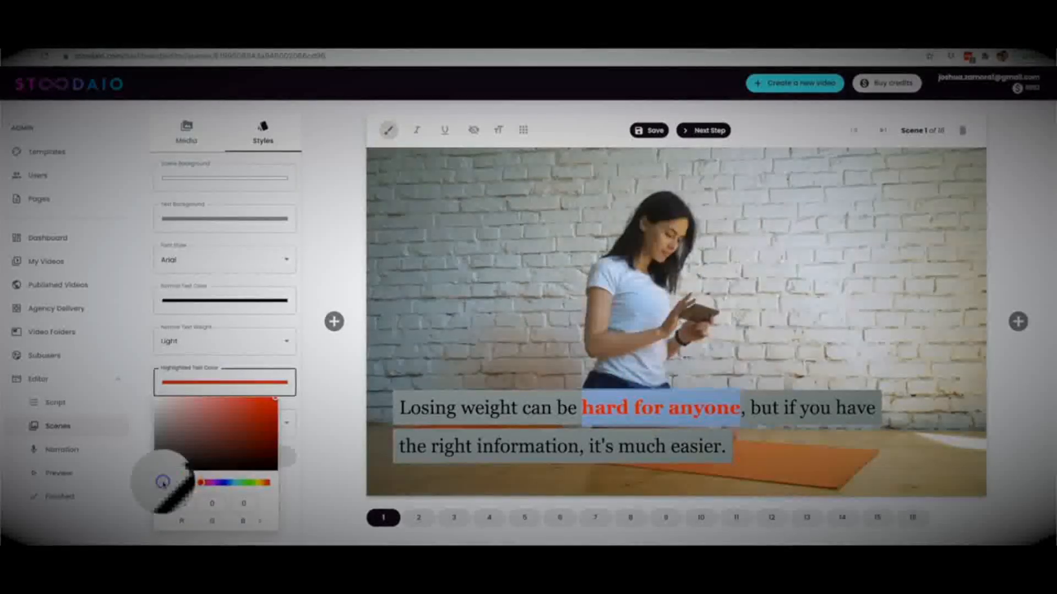
left_click(833, 466)
left_click(290, 488)
left_click(271, 459)
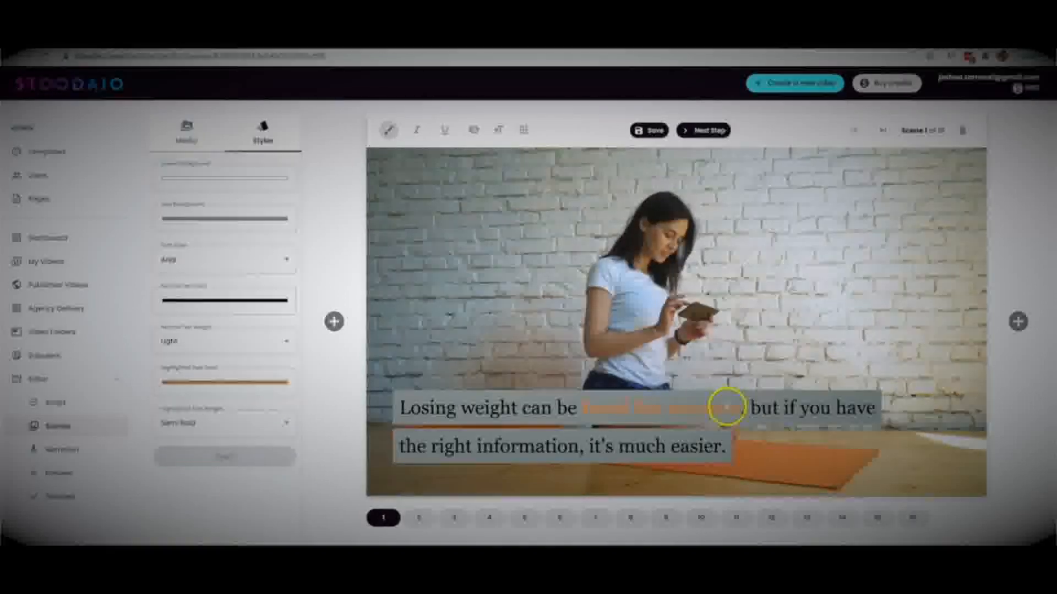
Step: Set the highlighted text color to white (255, 255, 255) by sampling the bright patch beside the yoga mat, and apply the style
left_click_drag(741, 408, 661, 410)
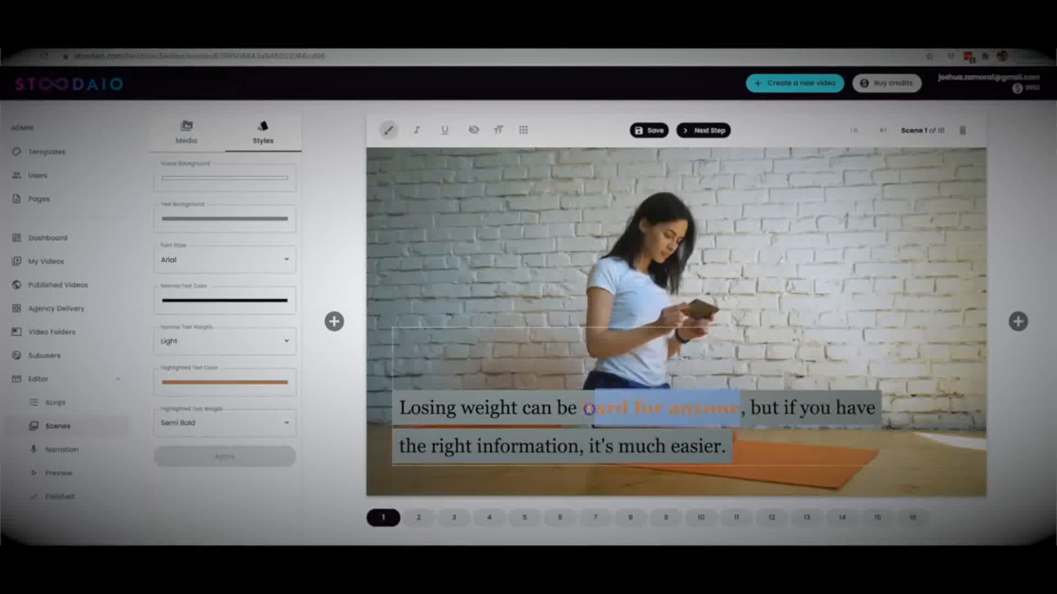
left_click(165, 382)
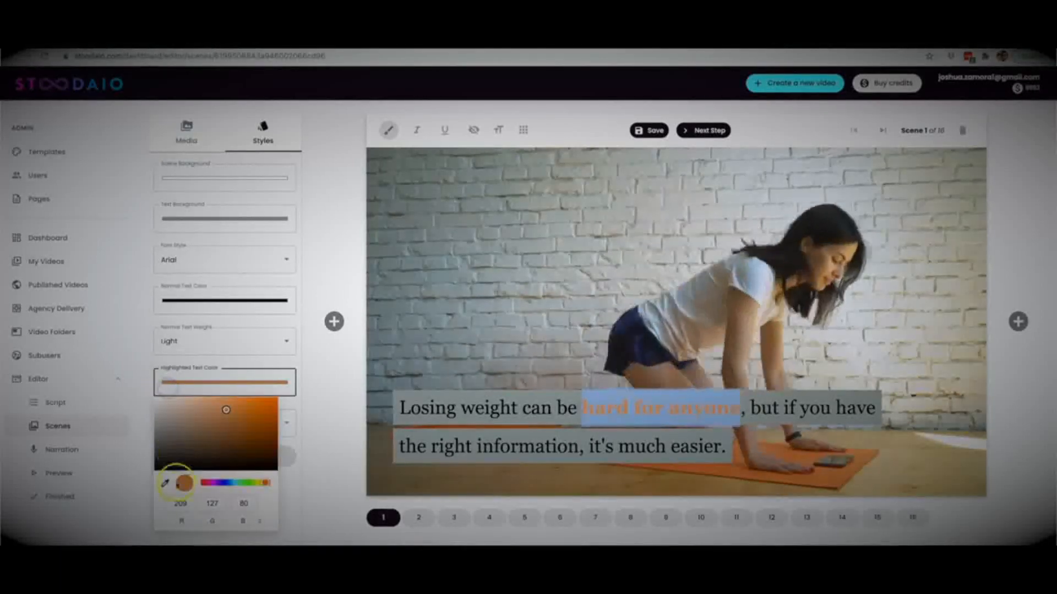
left_click(166, 483)
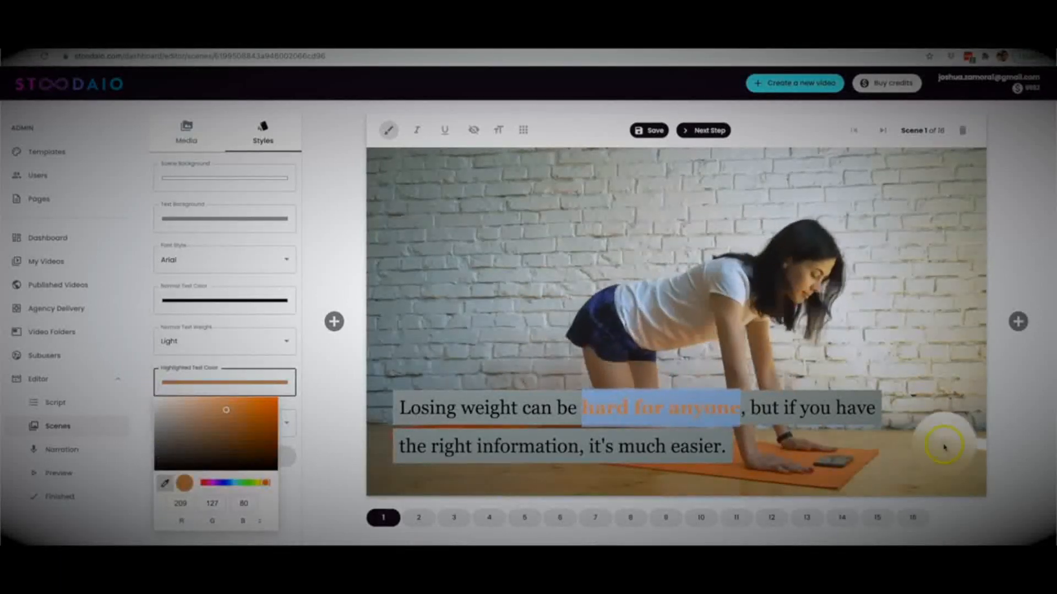
left_click(963, 444)
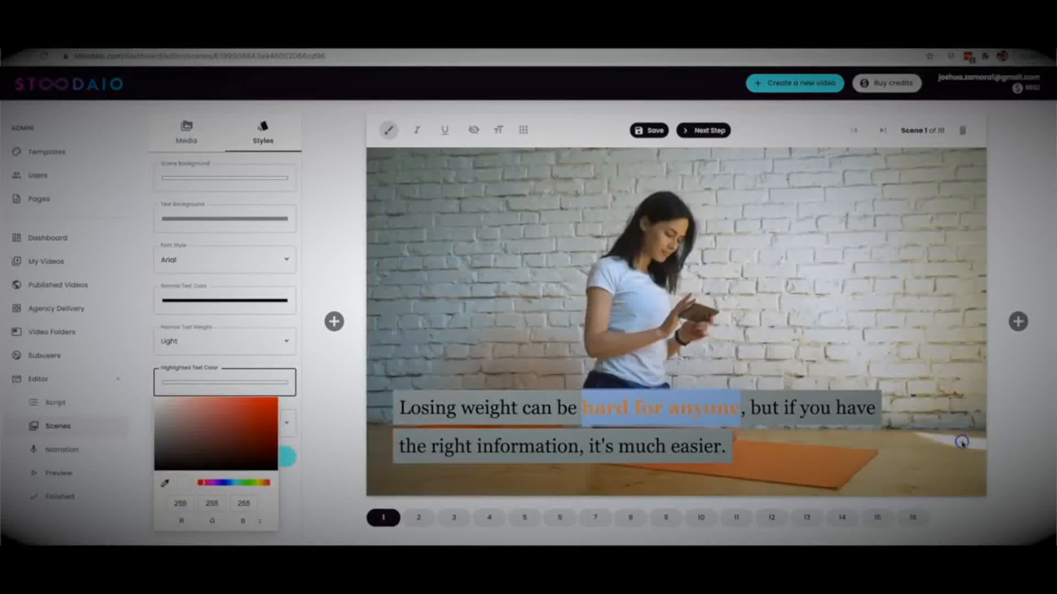
left_click(283, 465)
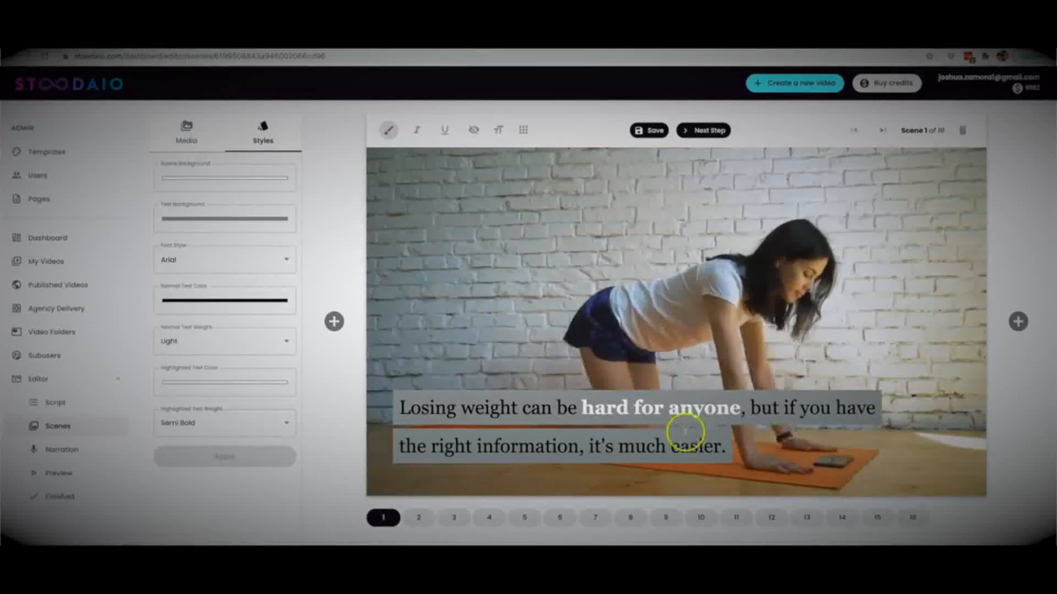
Step: Hide and restore scene 1's text, and browse the available font sizes and font styles
left_click(499, 131)
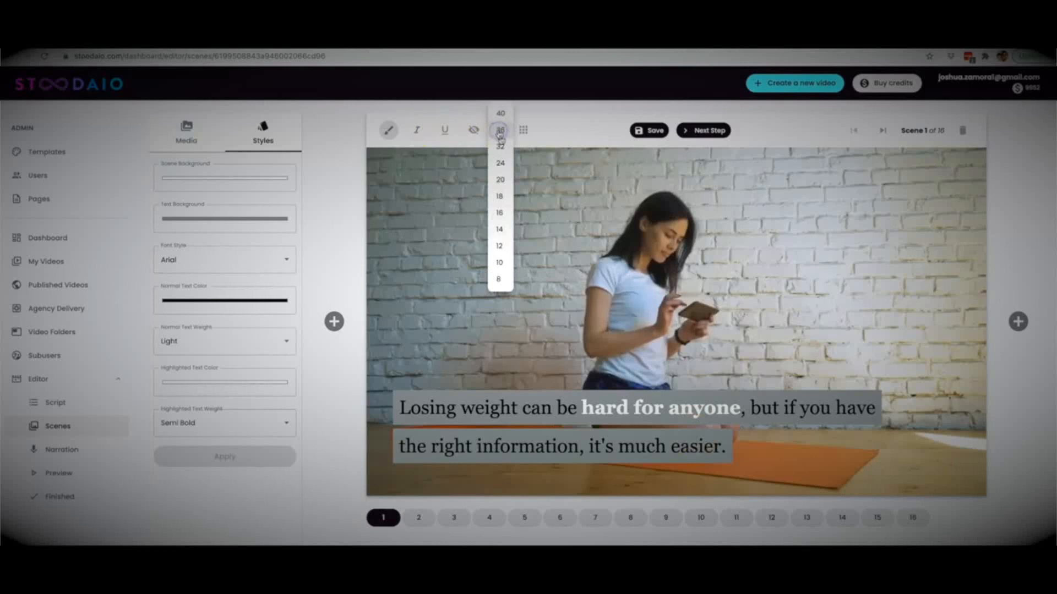
left_click(475, 131)
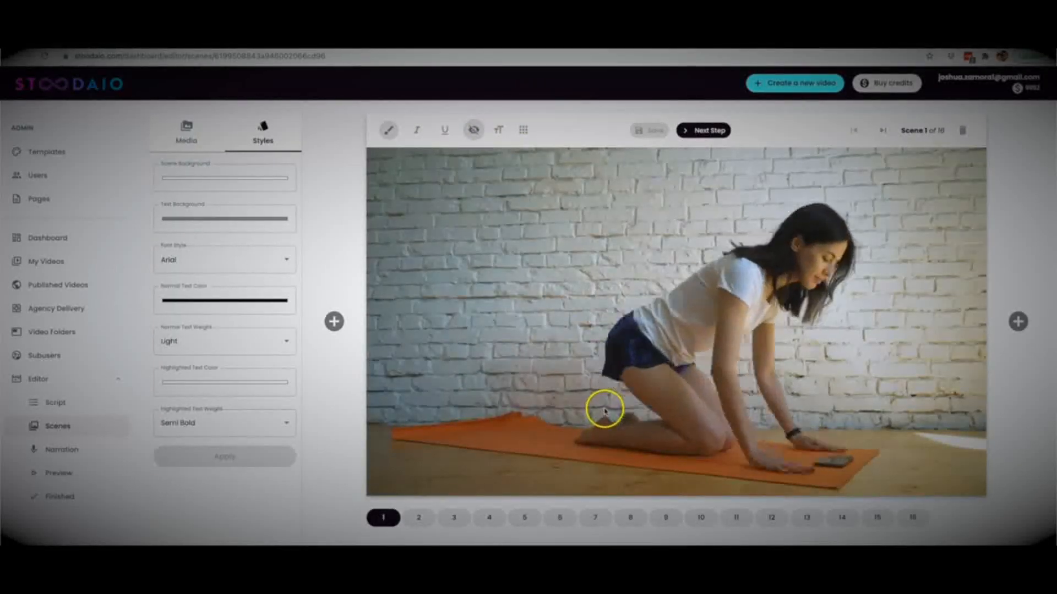
left_click(474, 132)
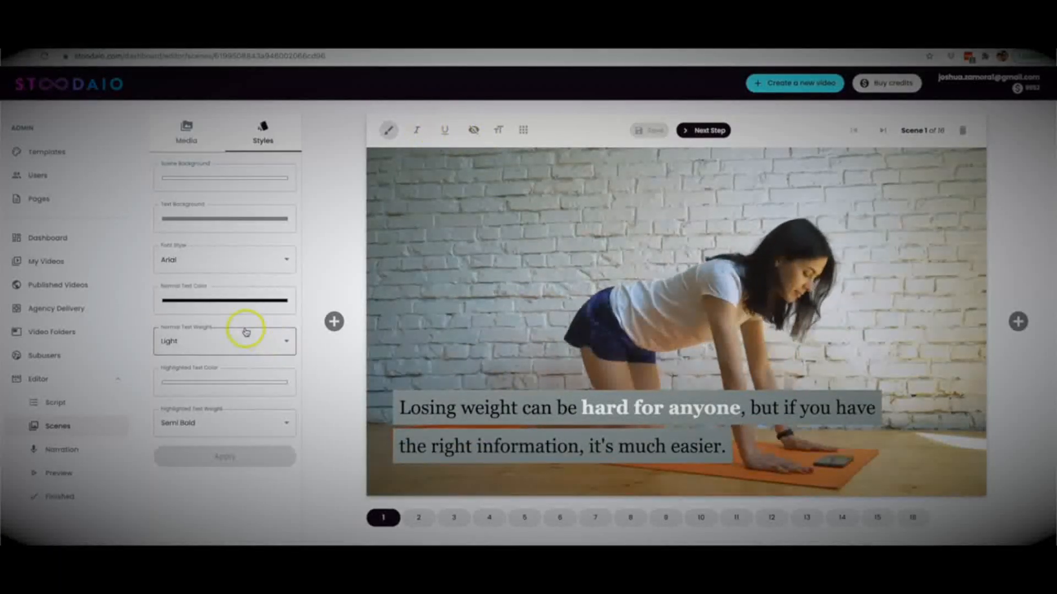
left_click(217, 270)
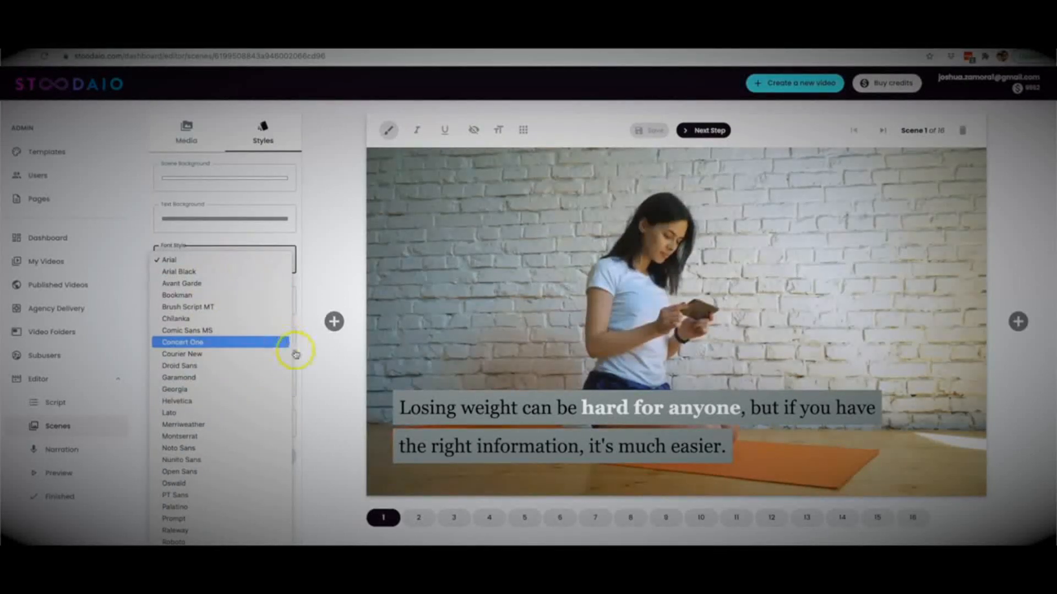
left_click(309, 365)
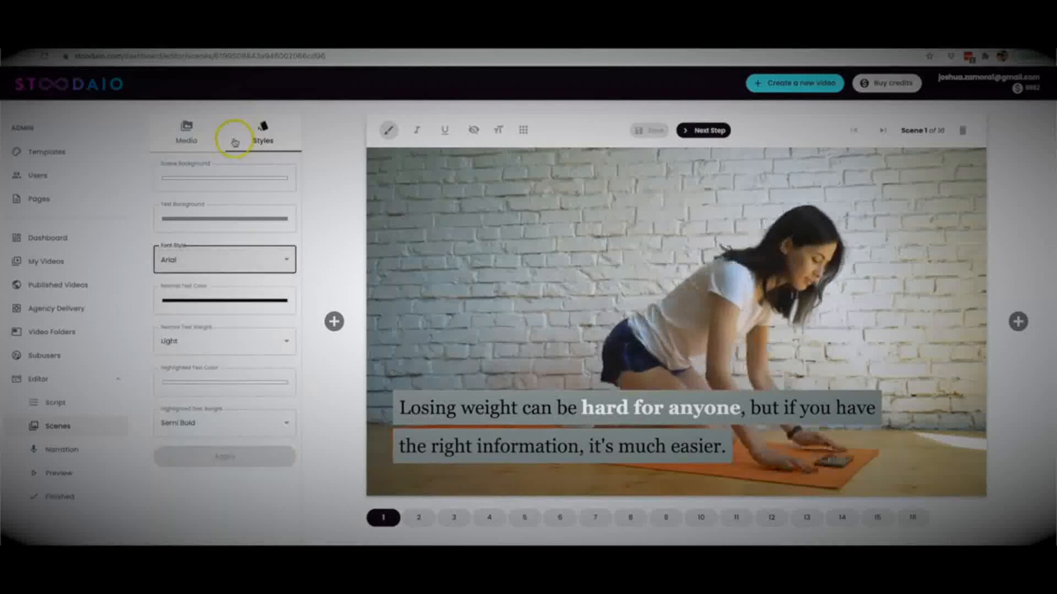
Step: Replace scene 1's background with the brown bathroom scale clip from the media library, for the slide only
left_click(182, 132)
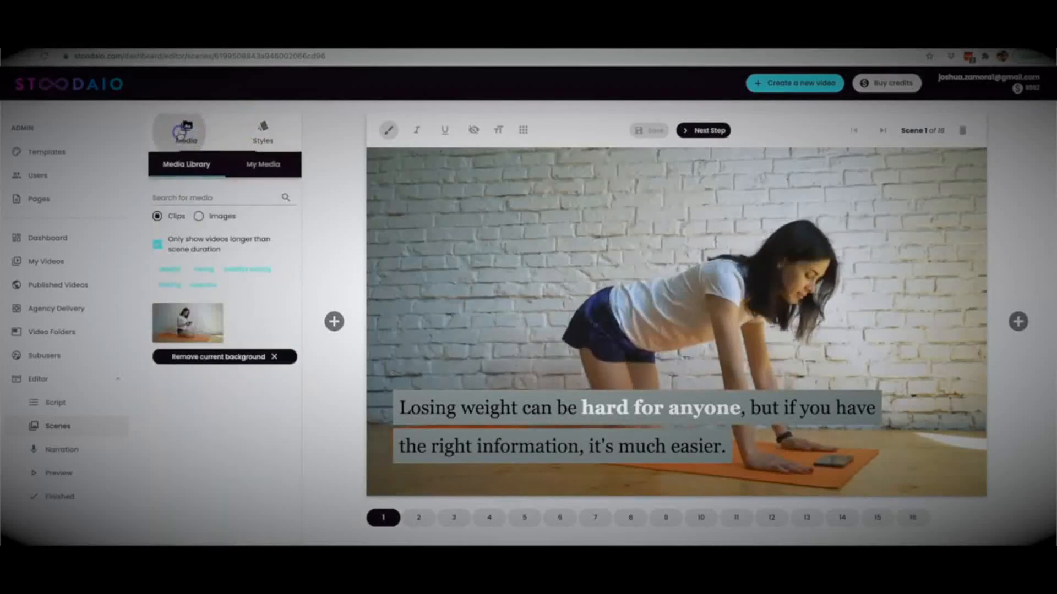
left_click(268, 166)
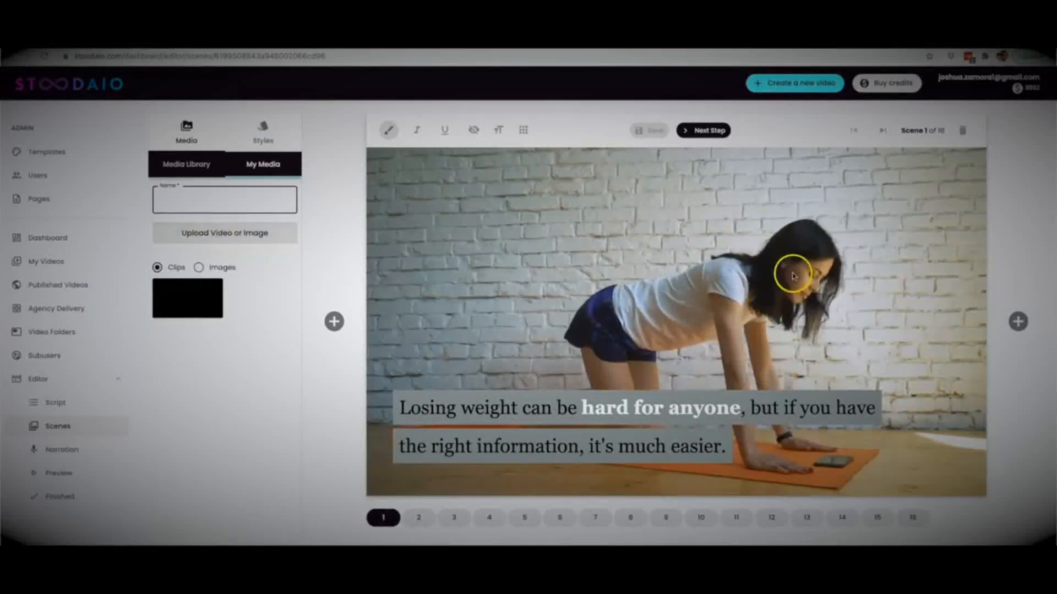
left_click(174, 166)
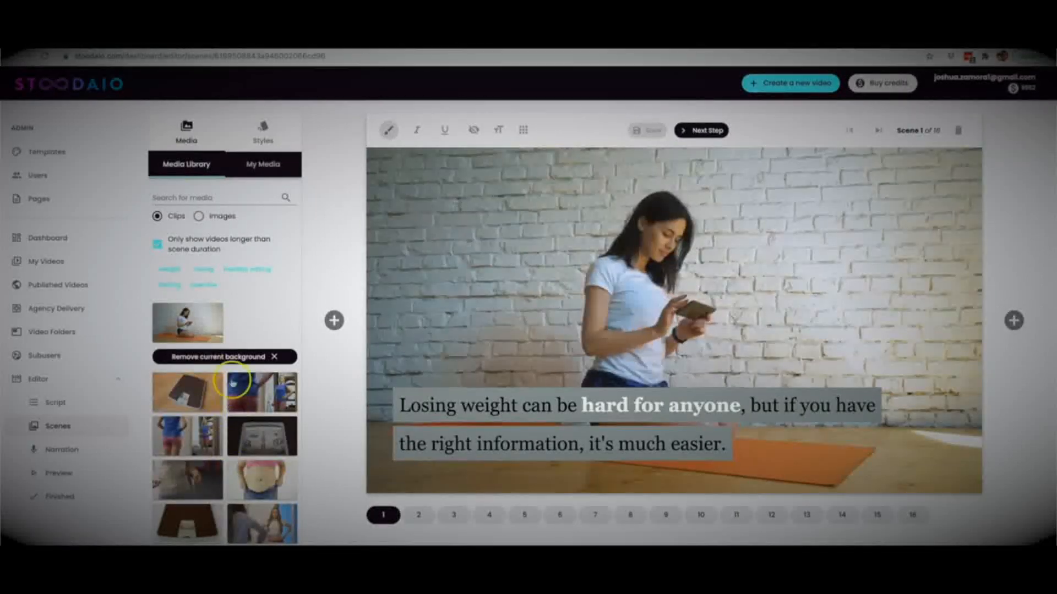
scroll(226, 449, "down", 1)
scroll(226, 454, "down", 3)
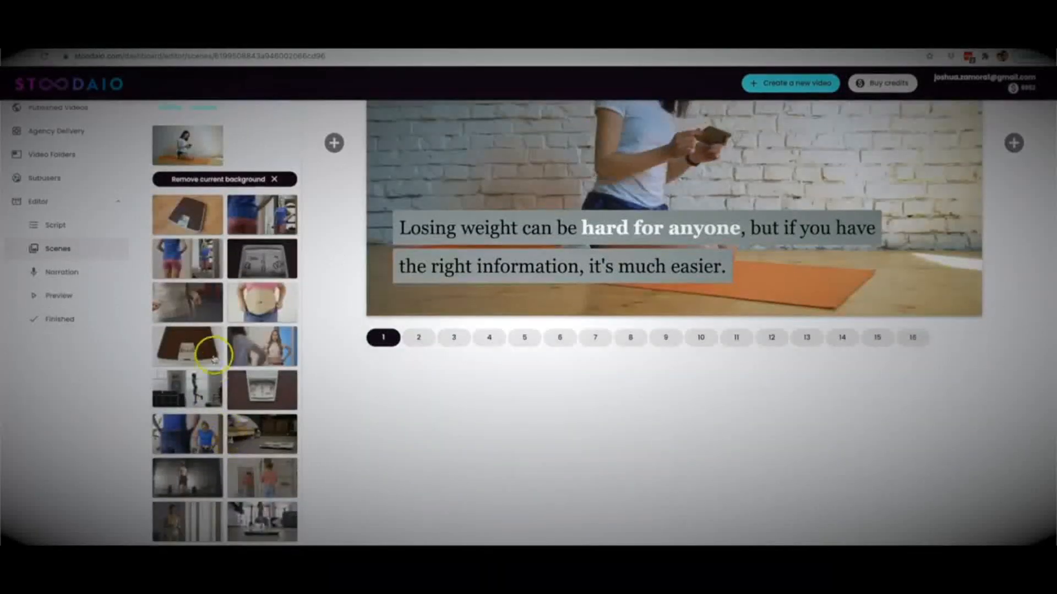
scroll(212, 357, "up", 2)
scroll(213, 356, "up", 4)
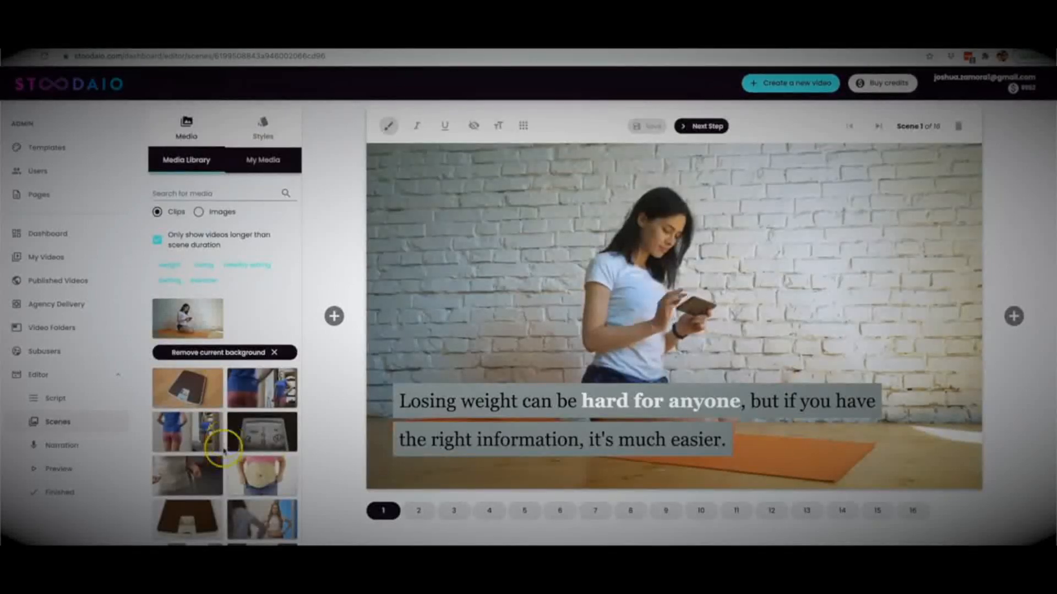
left_click(202, 394)
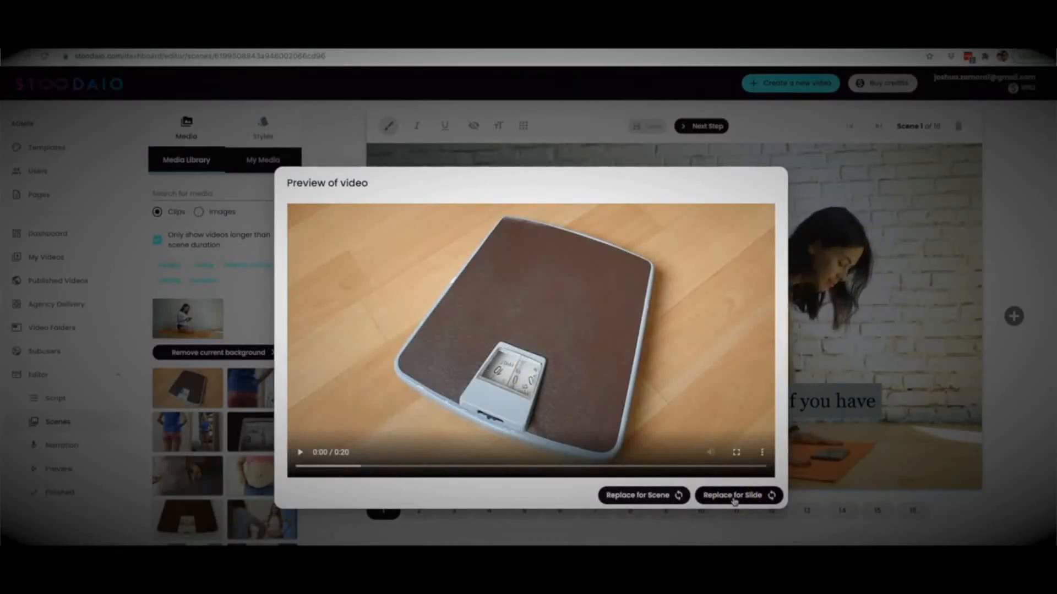
left_click(765, 498)
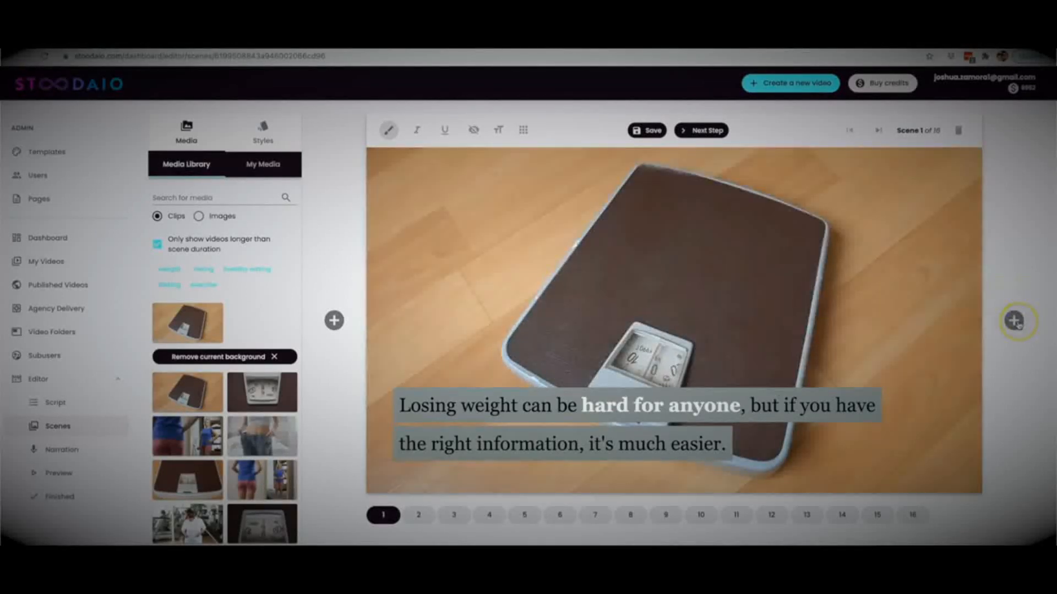
Step: Add a new scene after scene 1, keeping the current background, and proceed to the narration stage
left_click(1014, 321)
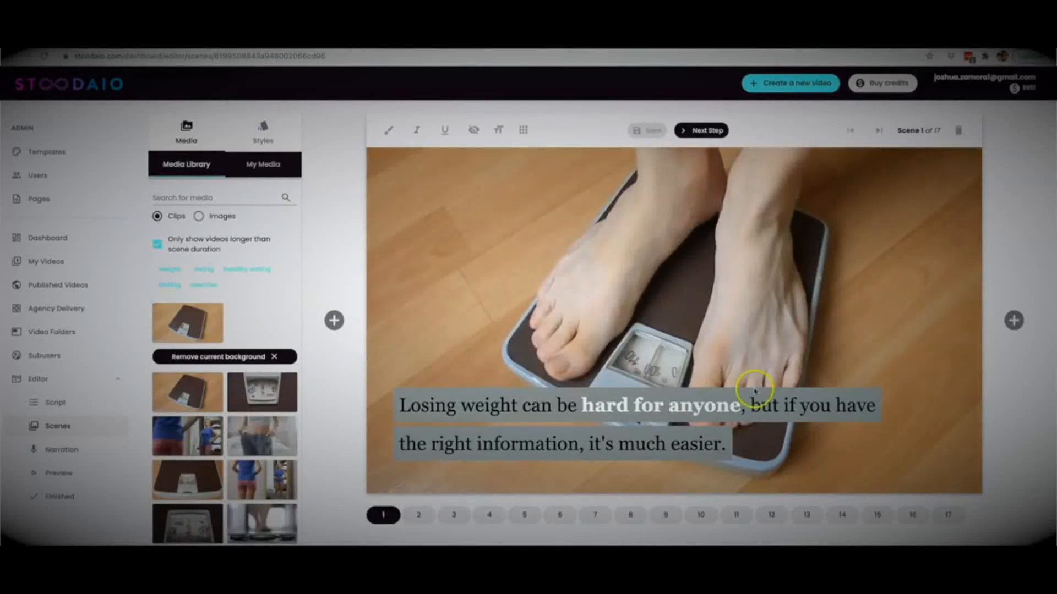
left_click(239, 358)
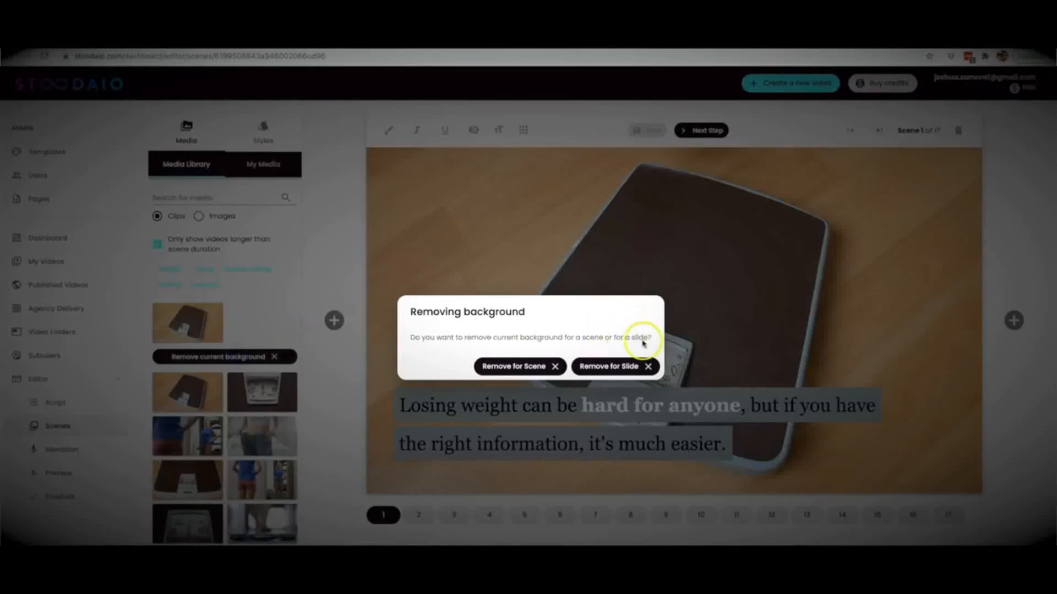
left_click(742, 304)
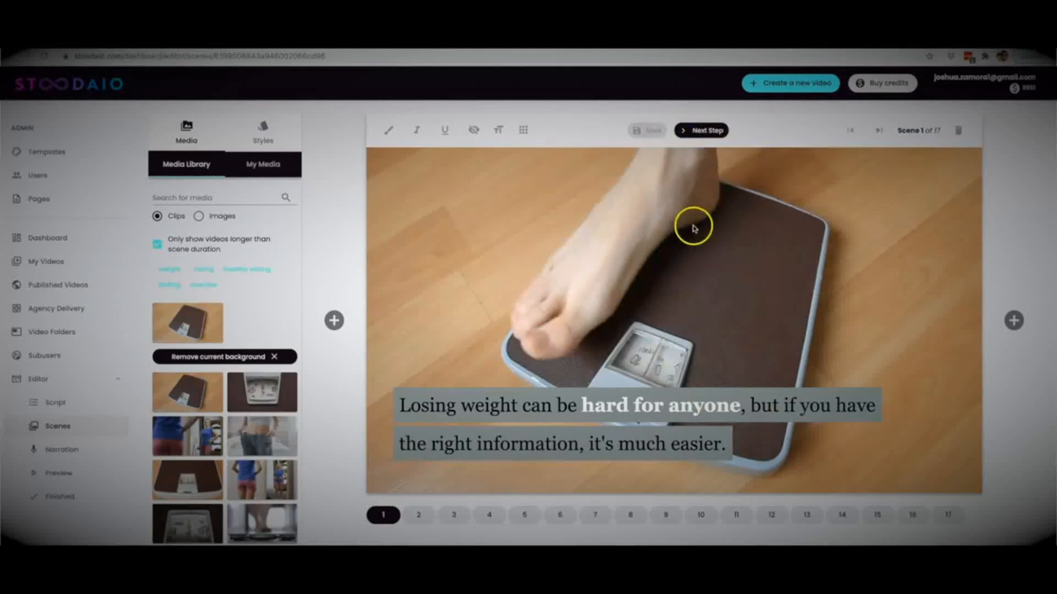
left_click(710, 131)
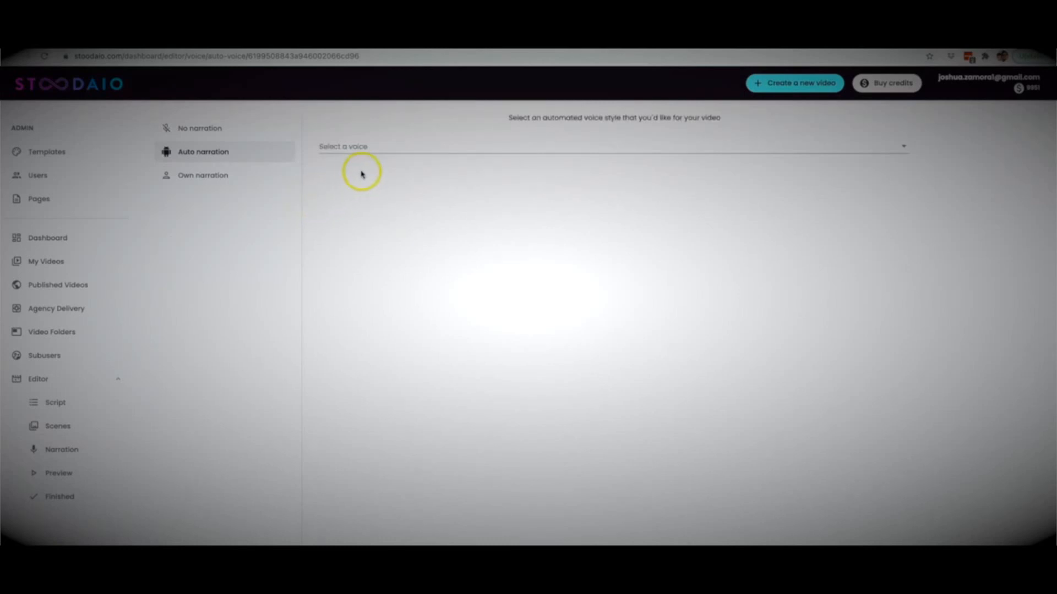
Step: Select the automated voice Ryan (English - GB) for the video's narration
left_click(362, 149)
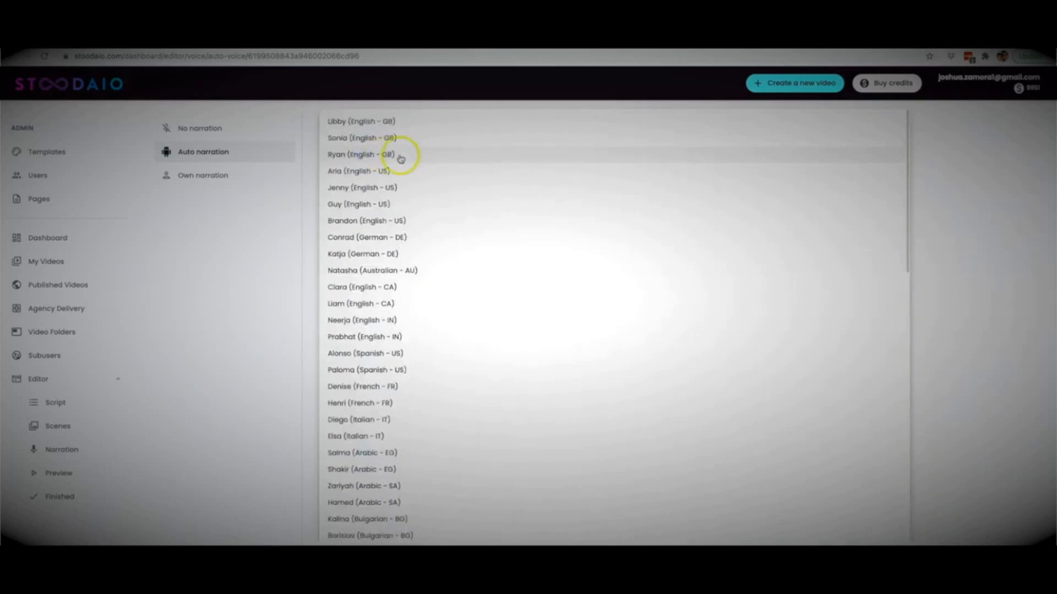
scroll(430, 266, "down", 20)
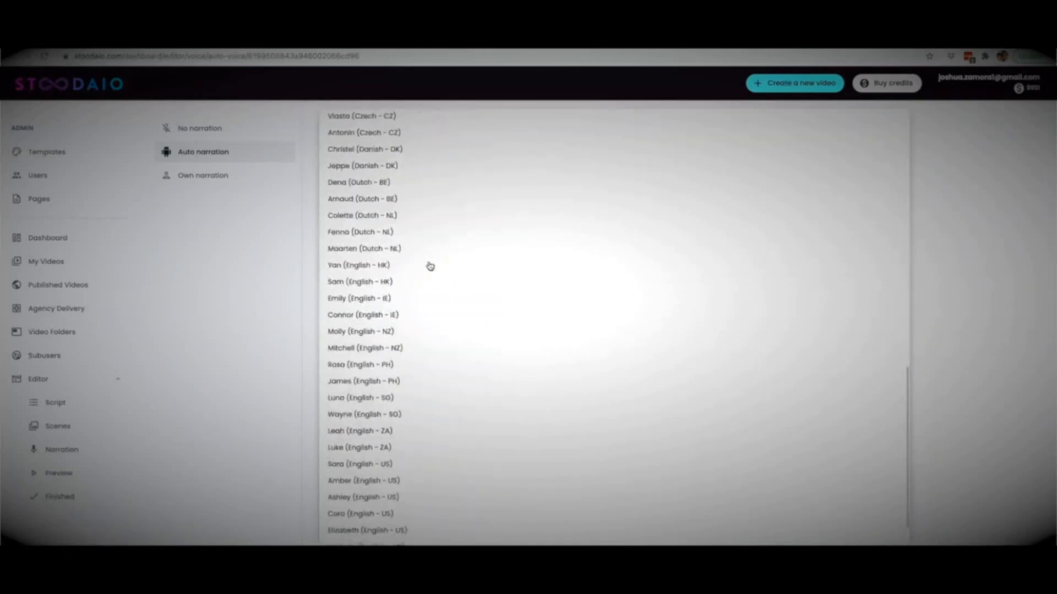
scroll(430, 267, "down", 1)
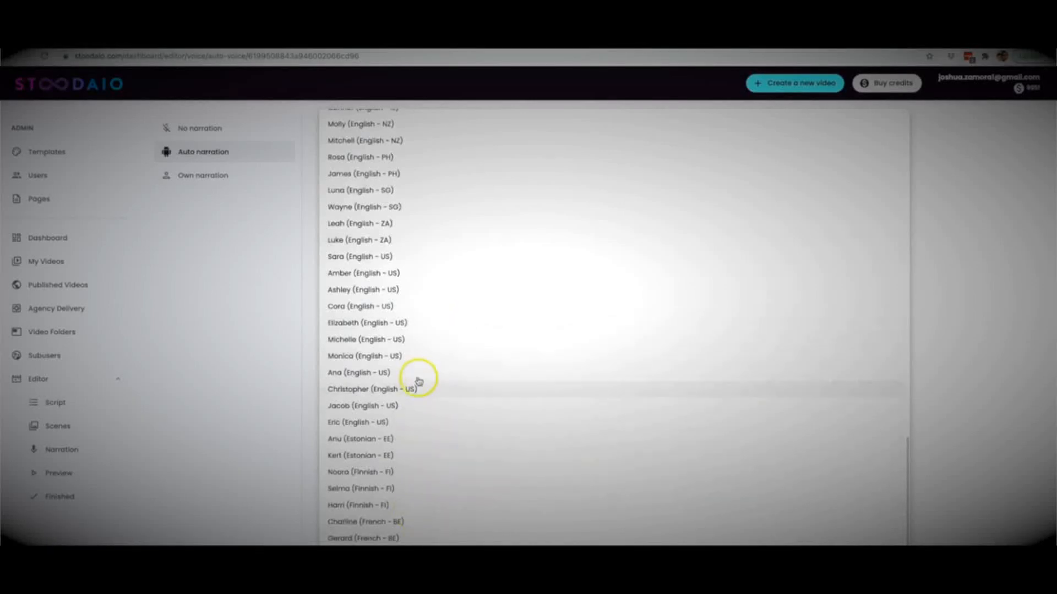
scroll(418, 357, "up", 6)
scroll(423, 330, "up", 8)
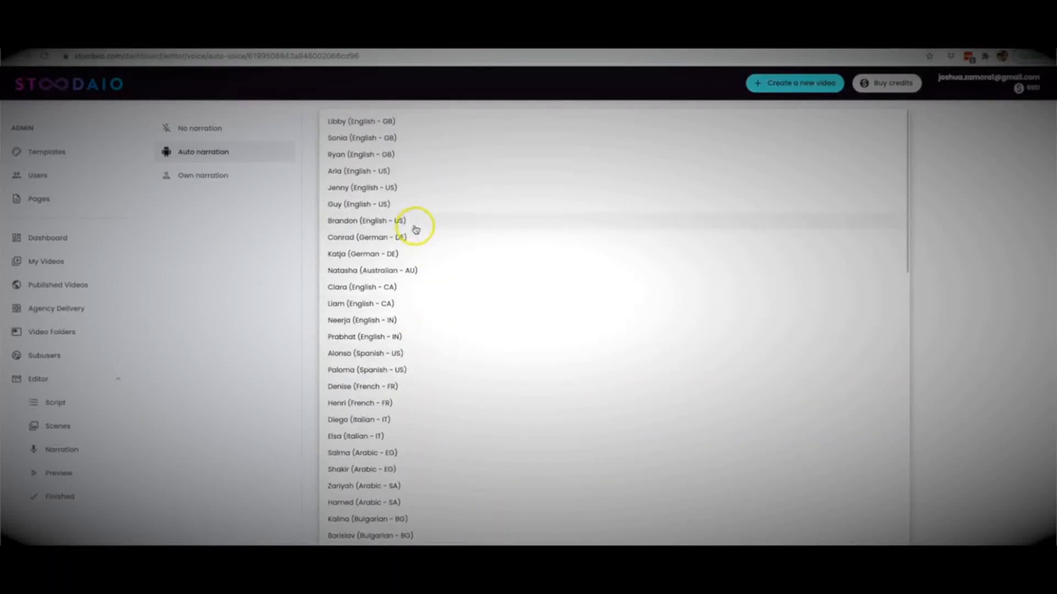
left_click(386, 156)
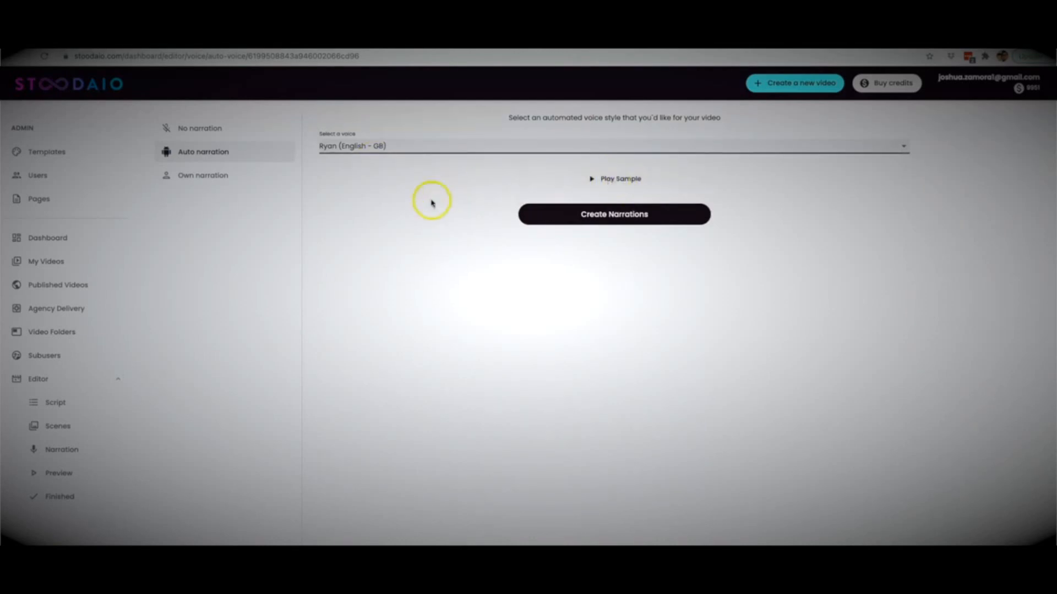
Step: Set the video to no narration after checking the own-narration scene list, and proceed to the video preview
left_click(194, 177)
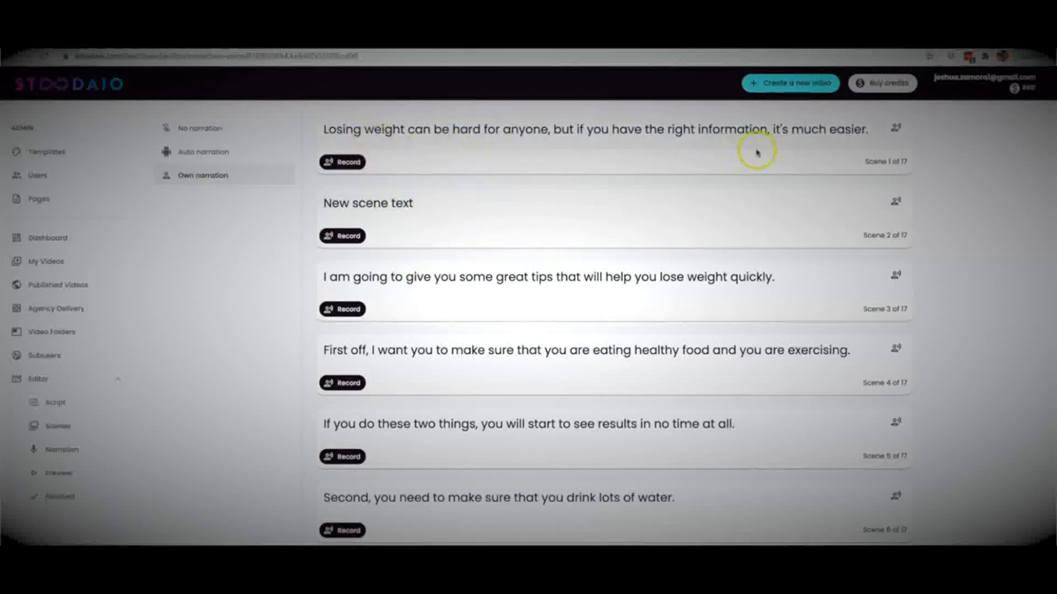
scroll(553, 263, "down", 15)
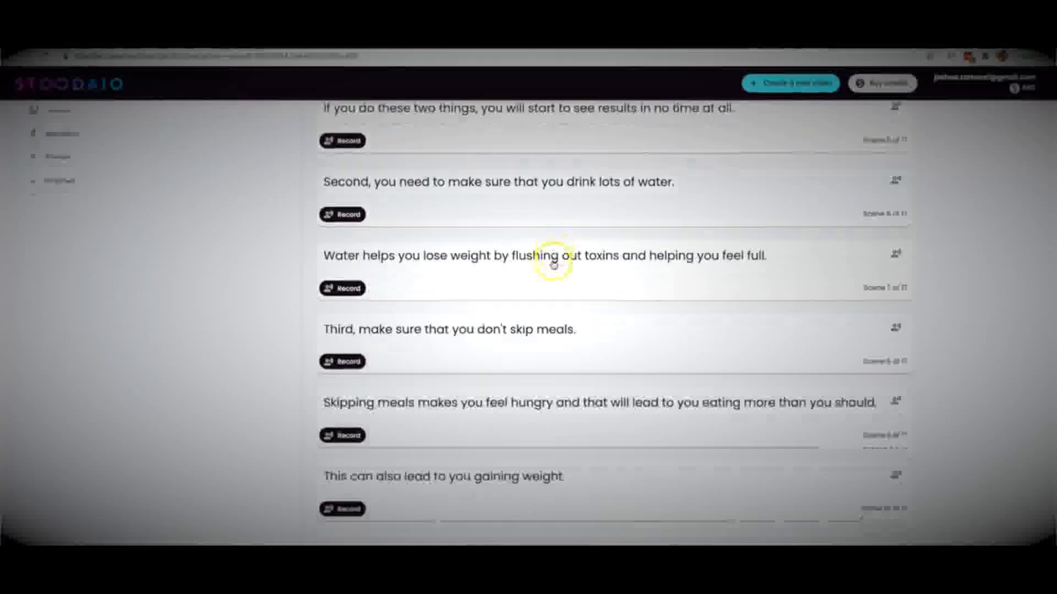
scroll(553, 263, "up", 15)
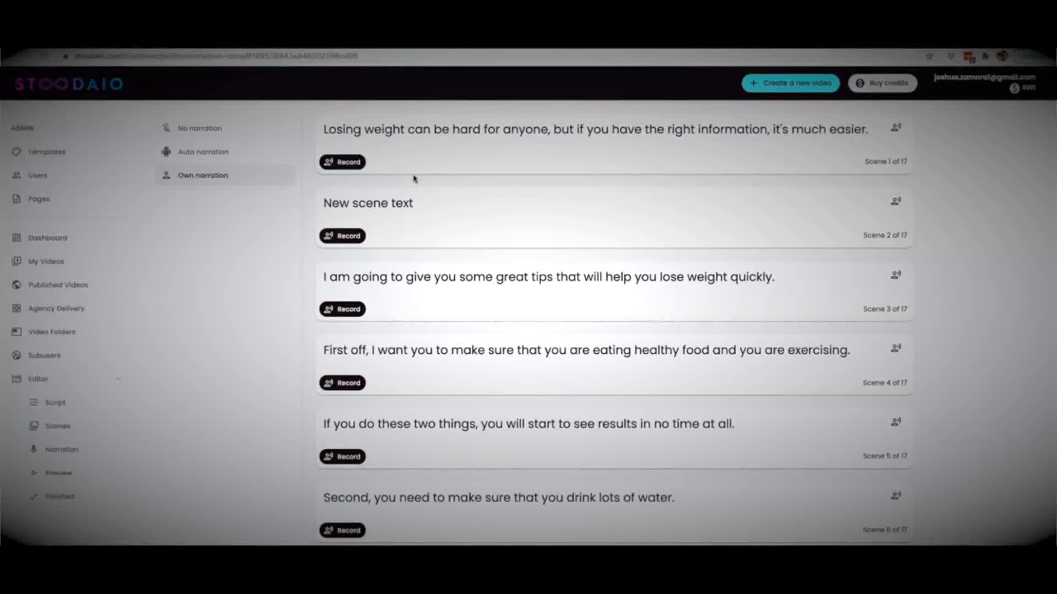
left_click(198, 127)
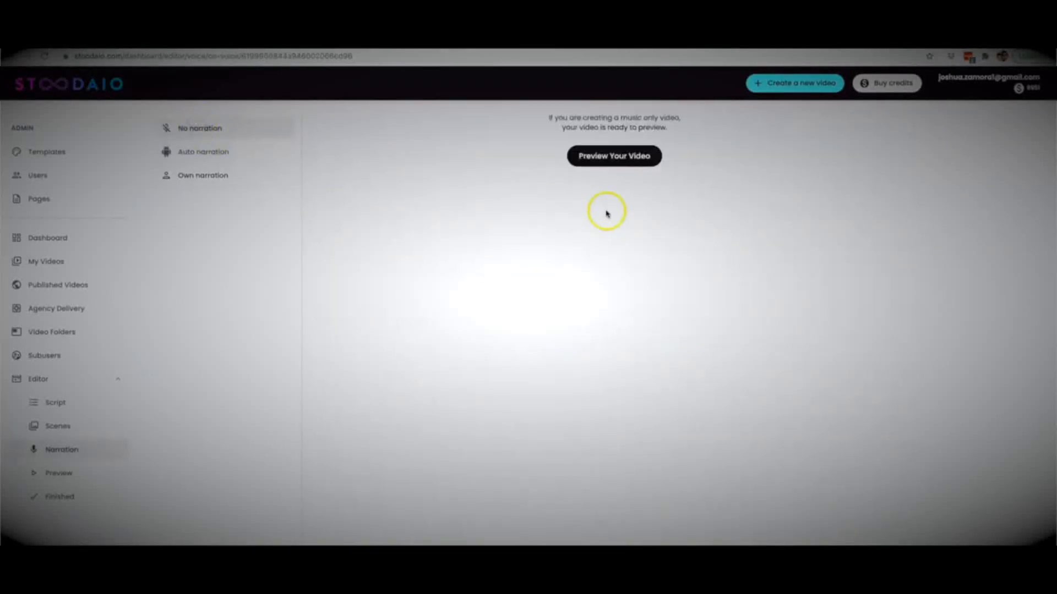
left_click(612, 156)
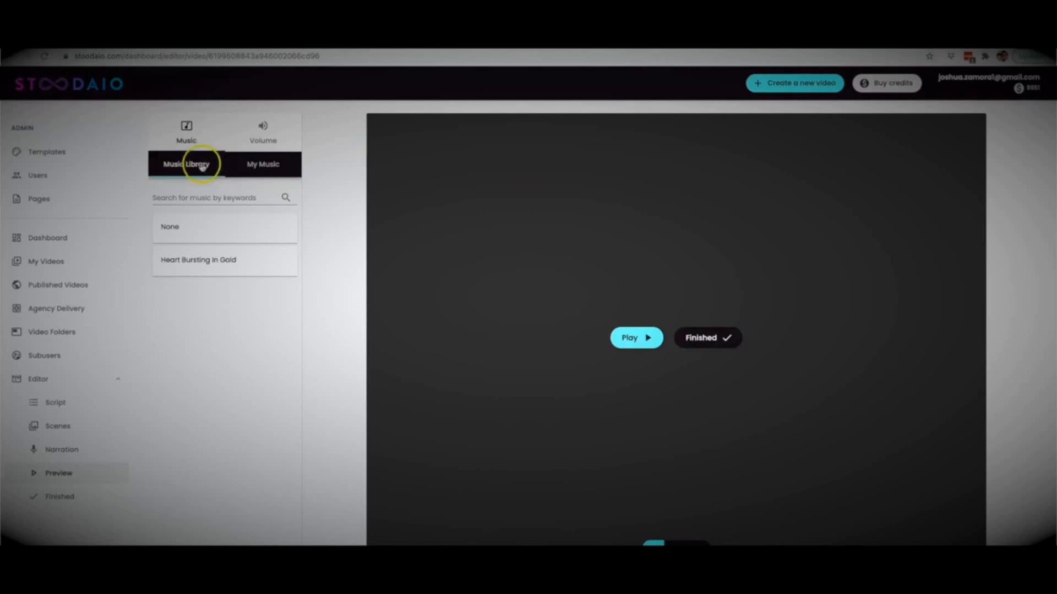
Step: Search the music library for "upbeat" and choose Funky Atmospheric as the video's background music
left_click(252, 167)
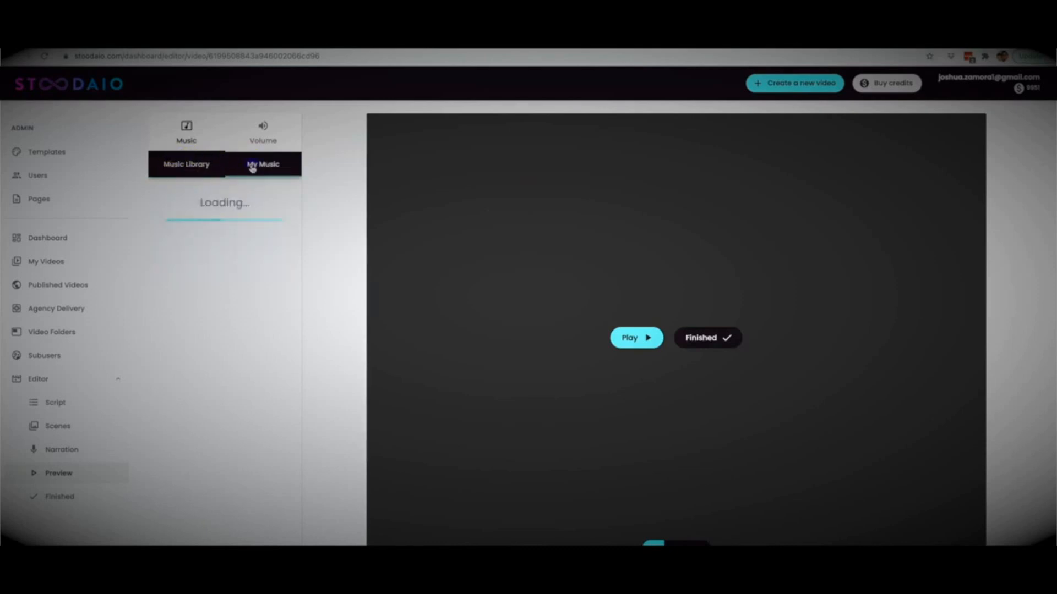
left_click(177, 168)
left_click(204, 197)
left_click(198, 199)
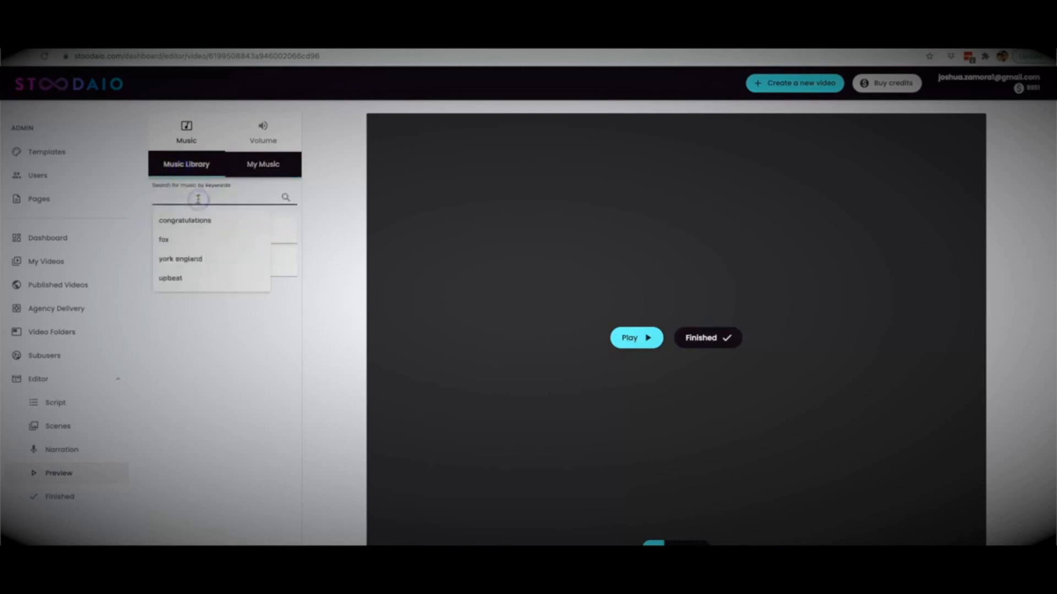
type("p")
type("u")
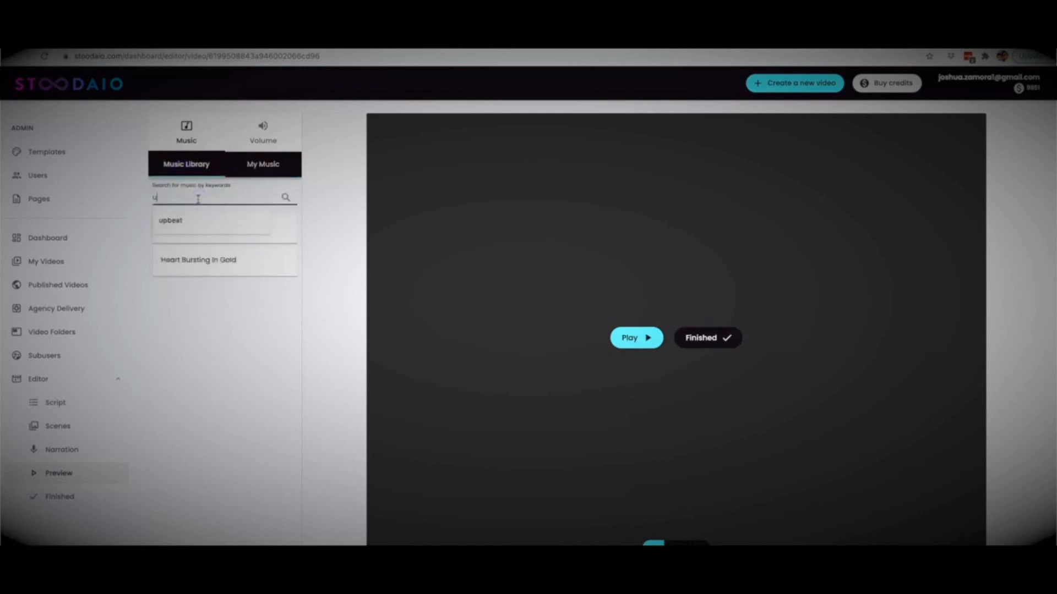
type("pbeat")
left_click(286, 197)
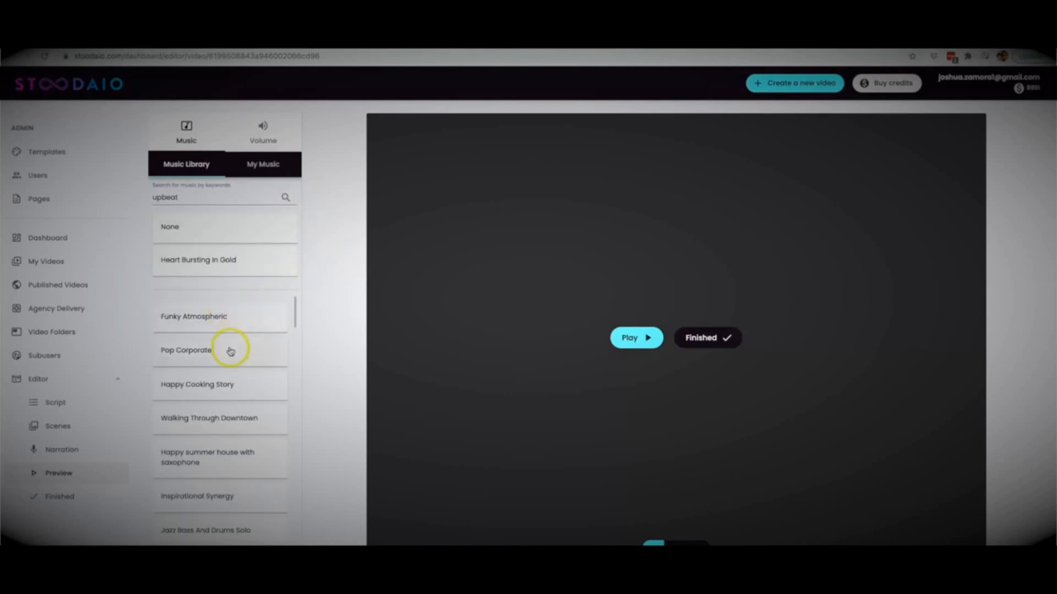
left_click(237, 317)
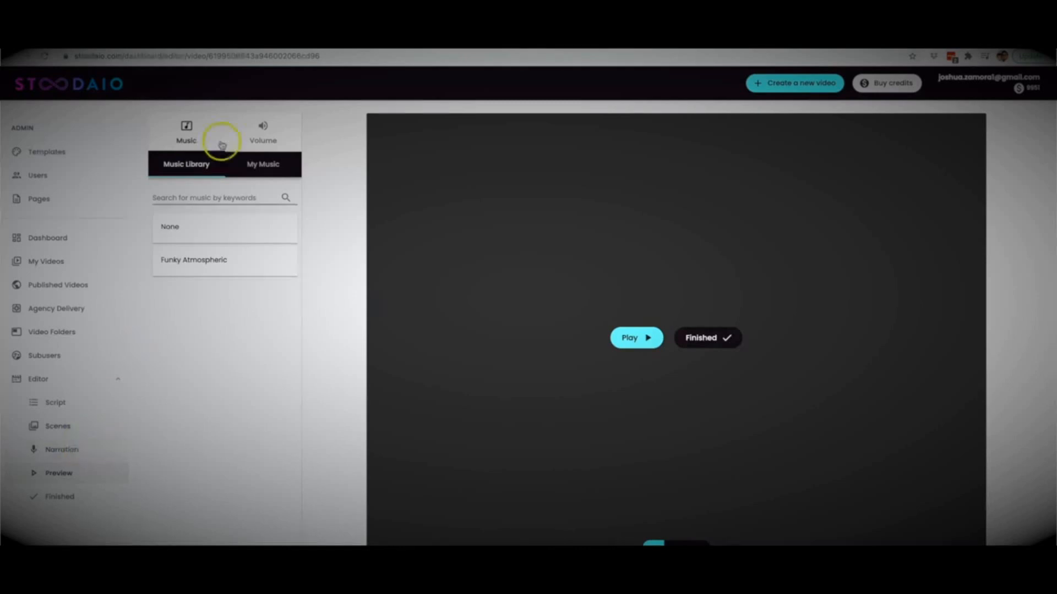
Step: Lower the music volume to 0.12
left_click(263, 142)
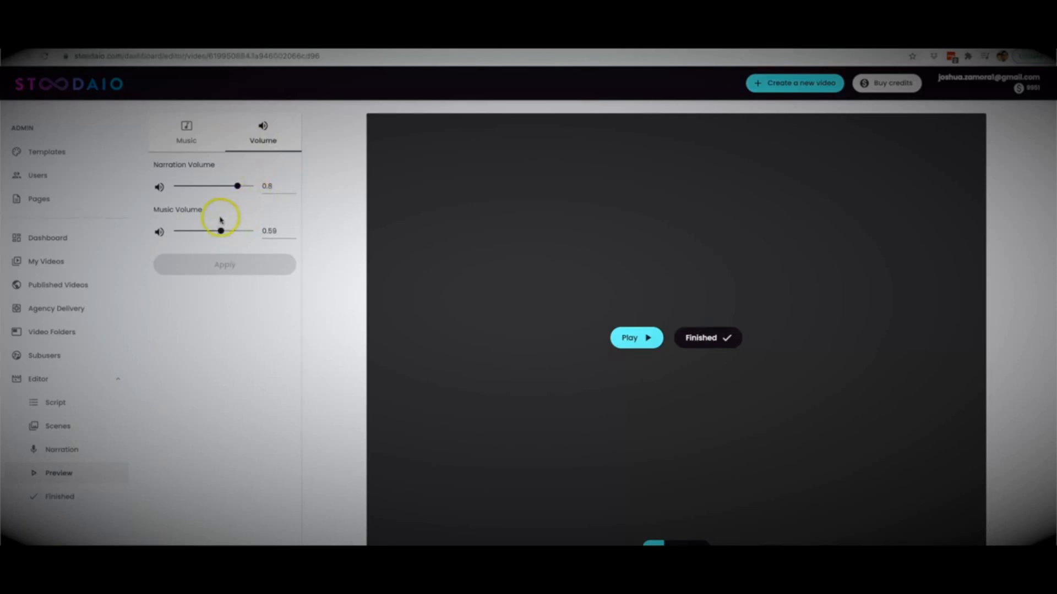
left_click_drag(220, 230, 186, 234)
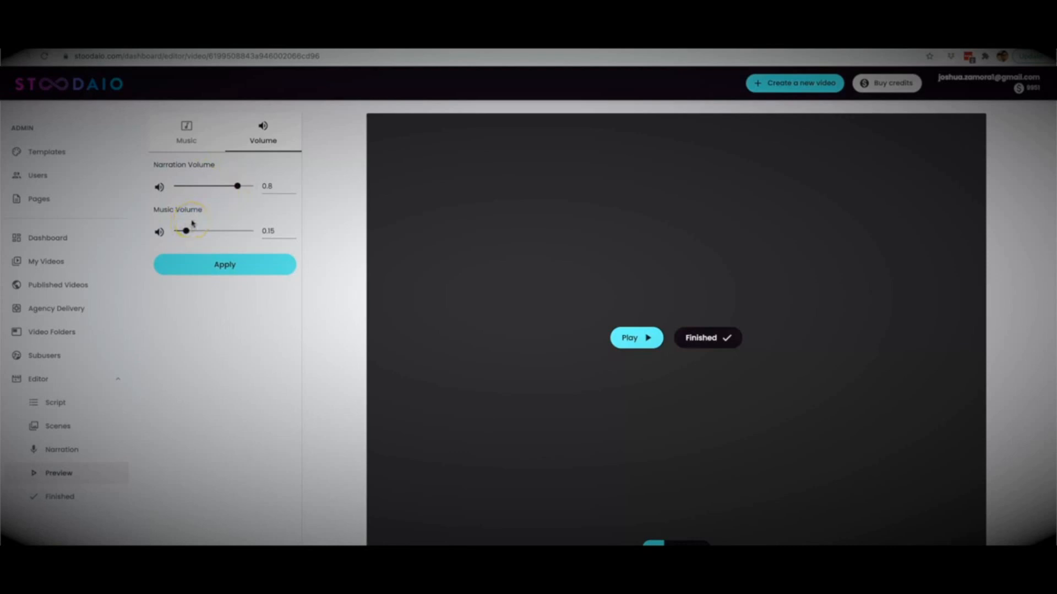
left_click_drag(186, 231, 184, 231)
Step: Play the video preview into the second scene and stop it
left_click(640, 337)
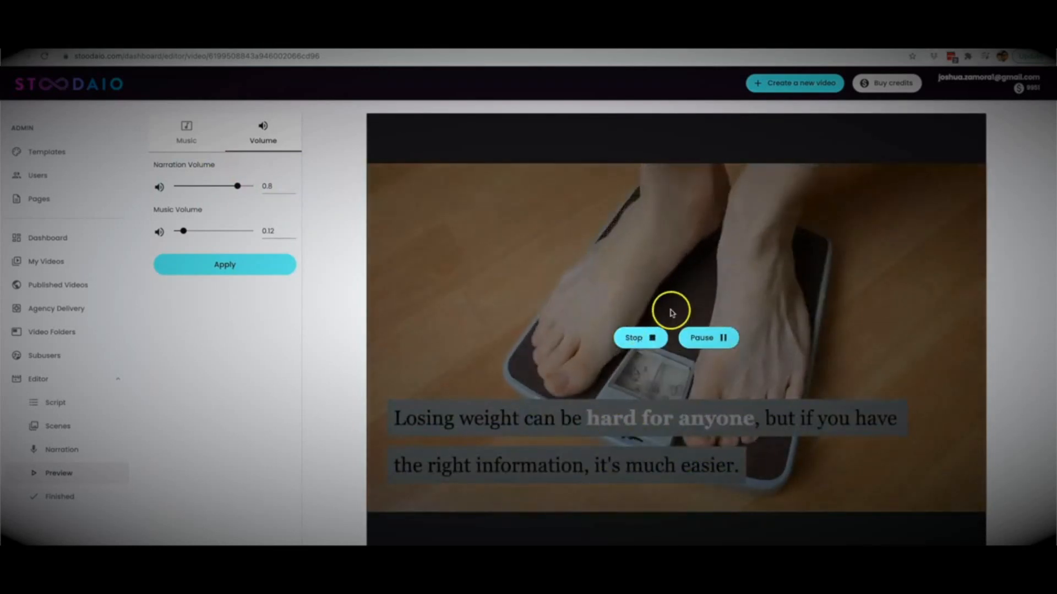
left_click(643, 339)
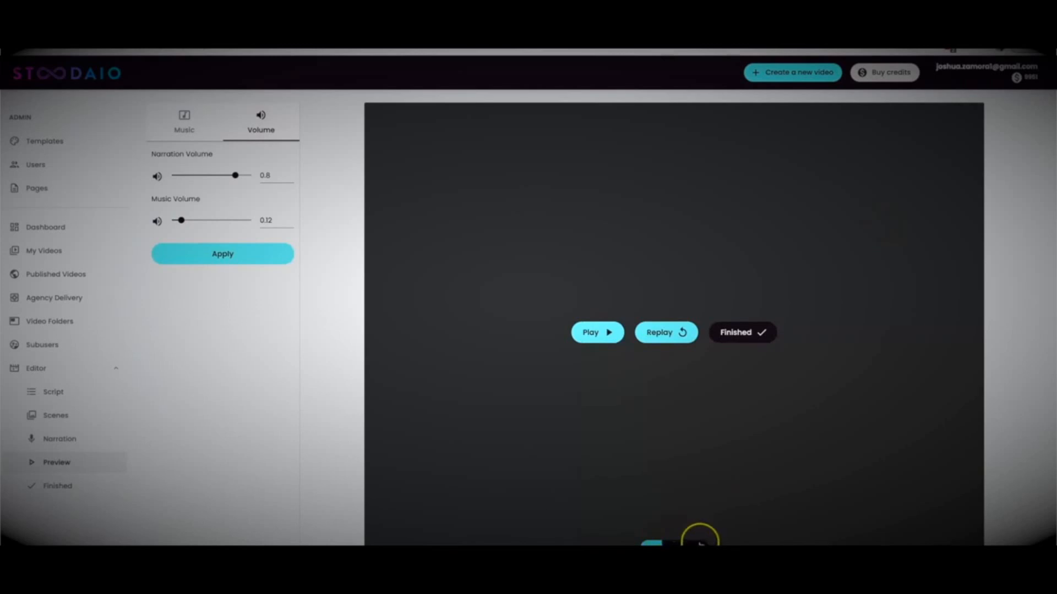
Step: Finish the weight-loss video from the preview and return to the list of own videos
left_click(759, 337)
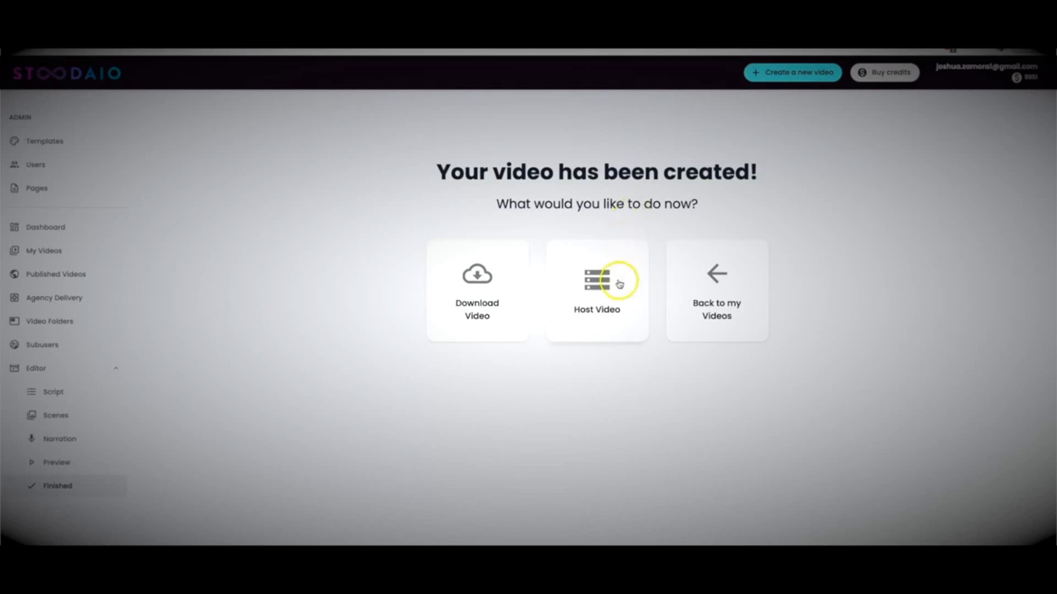
left_click(618, 297)
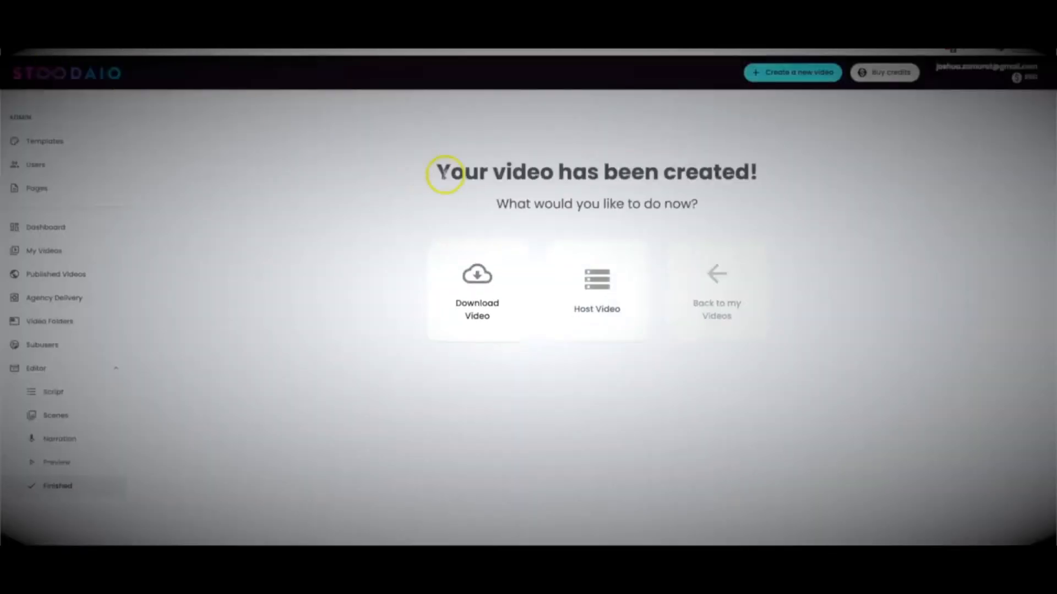
left_click(740, 289)
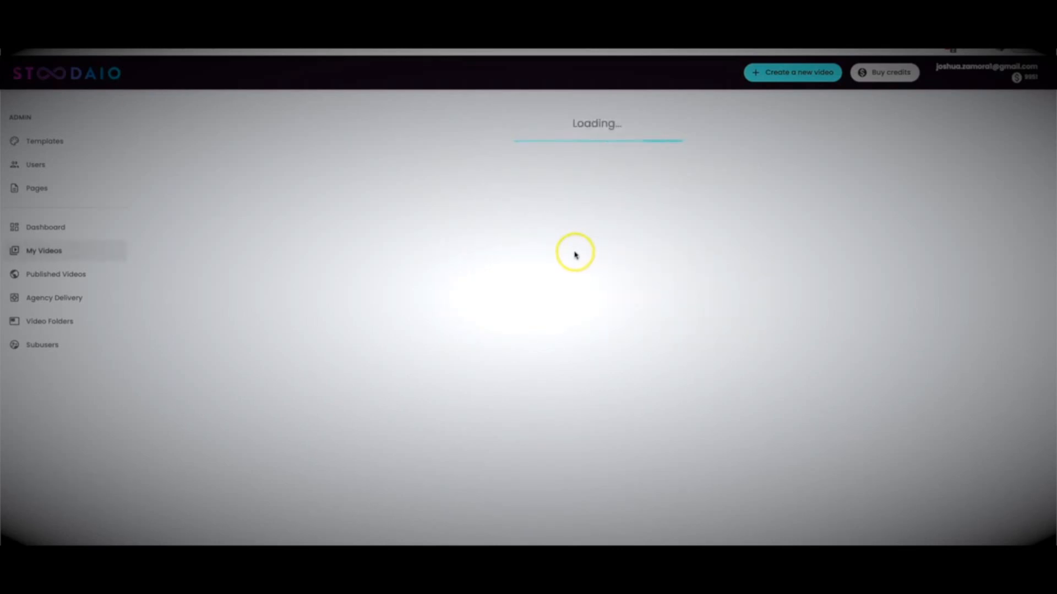
Step: Open the Crypto Currency 2 video and examine its hosting statistics and embed settings
left_click(176, 278)
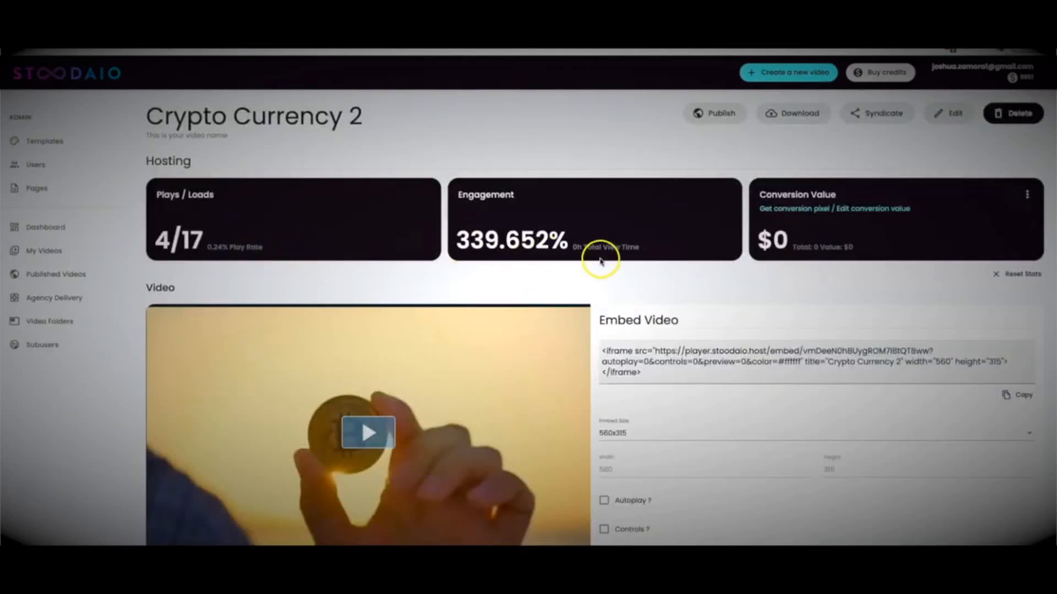
scroll(649, 278, "down", 1)
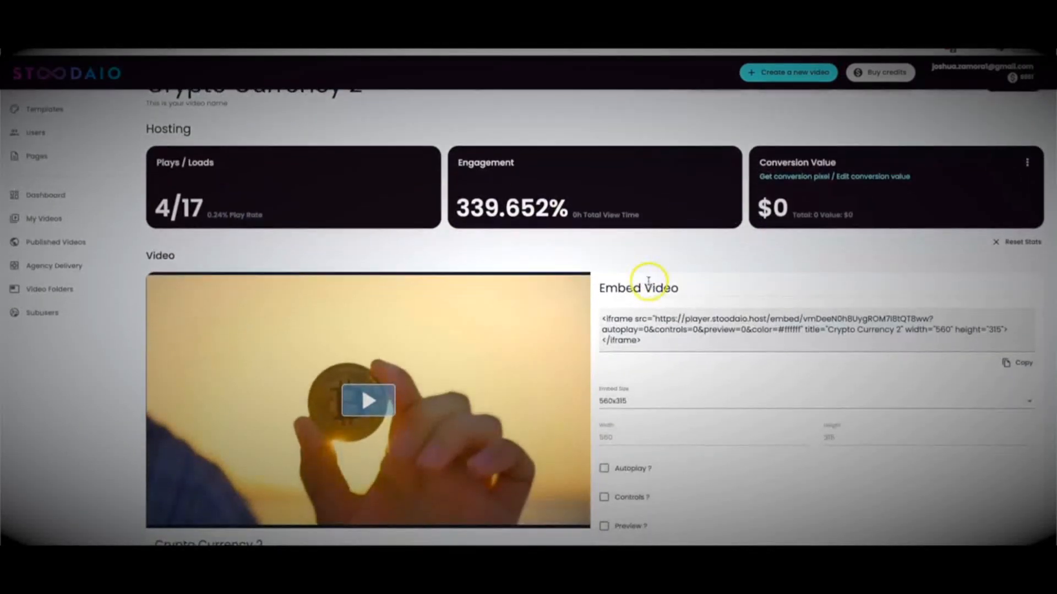
scroll(649, 279, "down", 1)
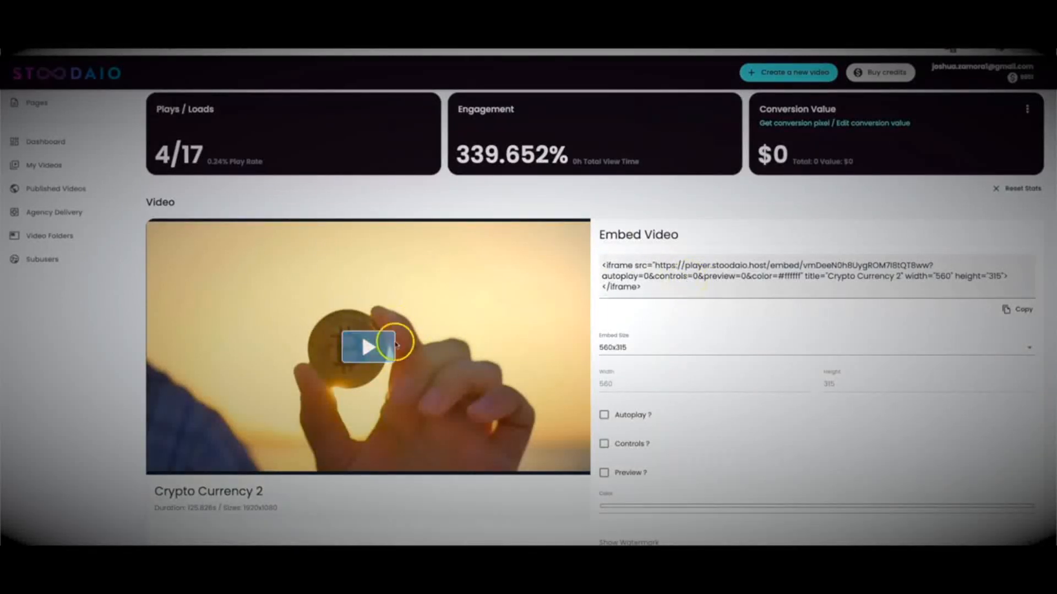
scroll(653, 238, "up", 1)
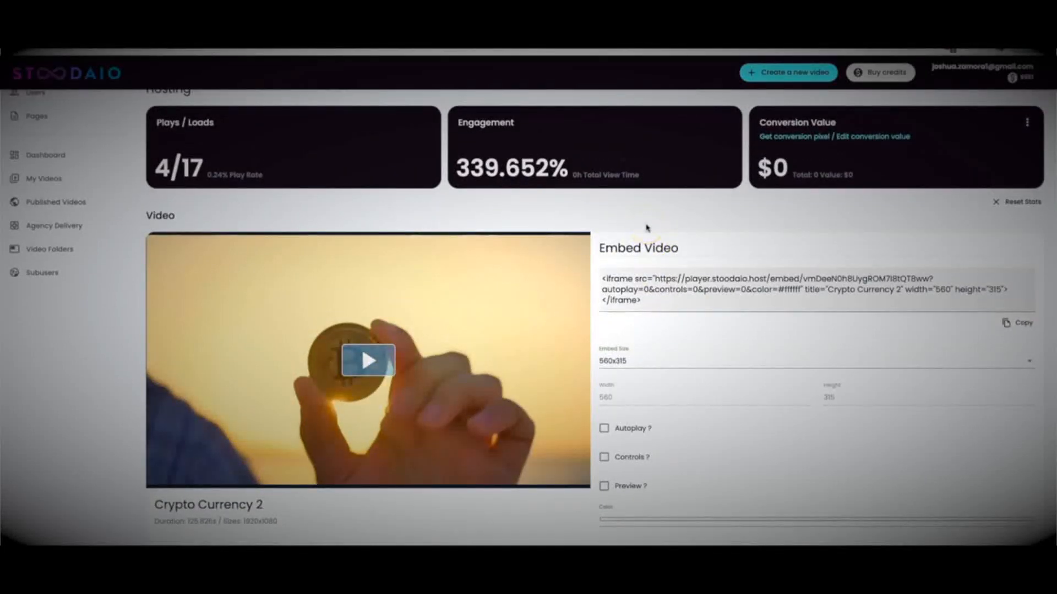
scroll(647, 226, "up", 1)
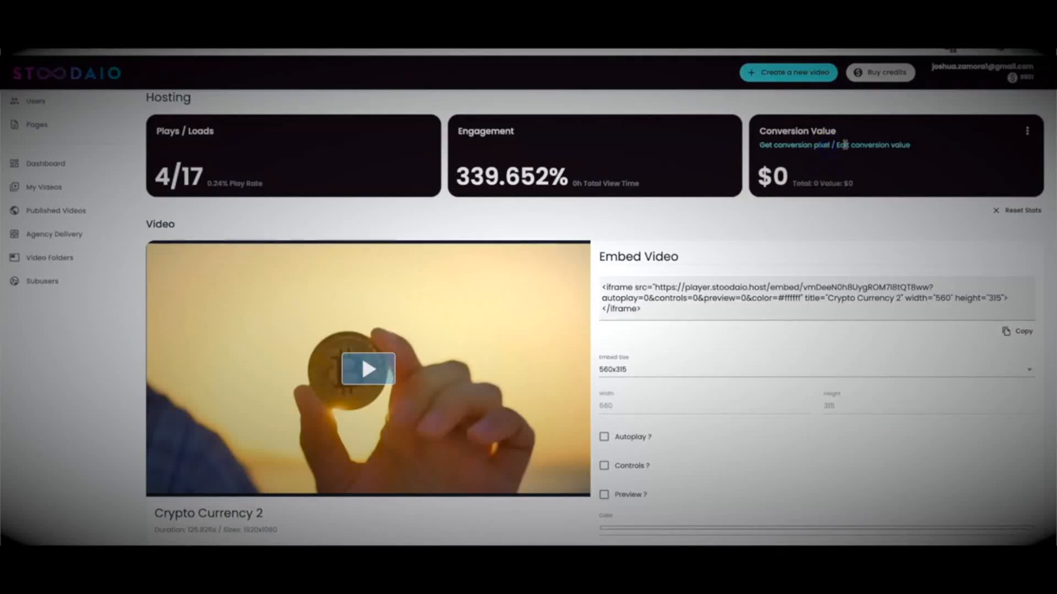
Step: View the conversion pixel code and the page's conversion value for Crypto Currency 2, and close without saving
left_click(1027, 130)
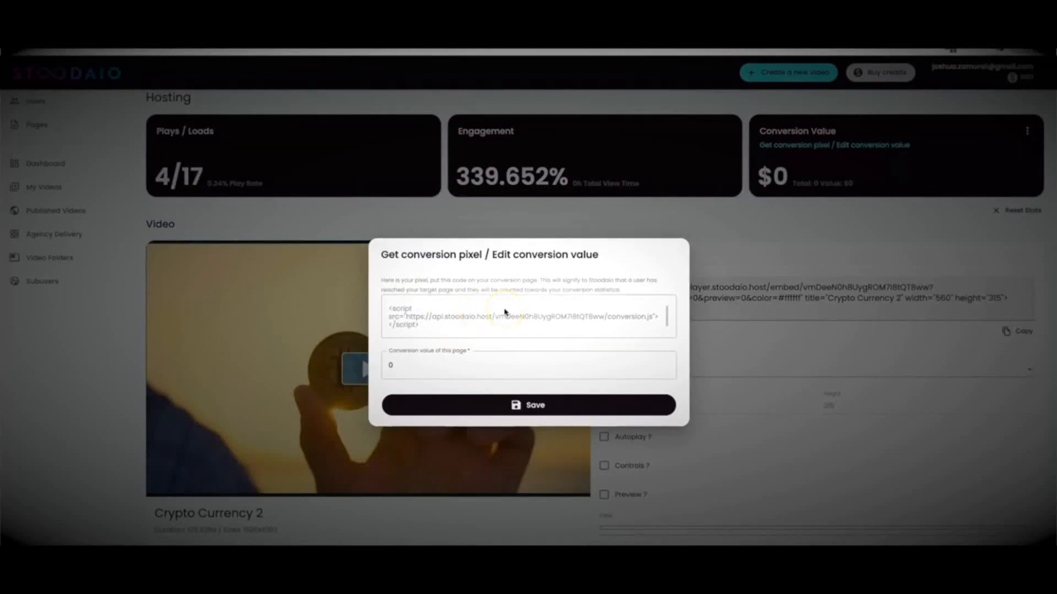
left_click(405, 367)
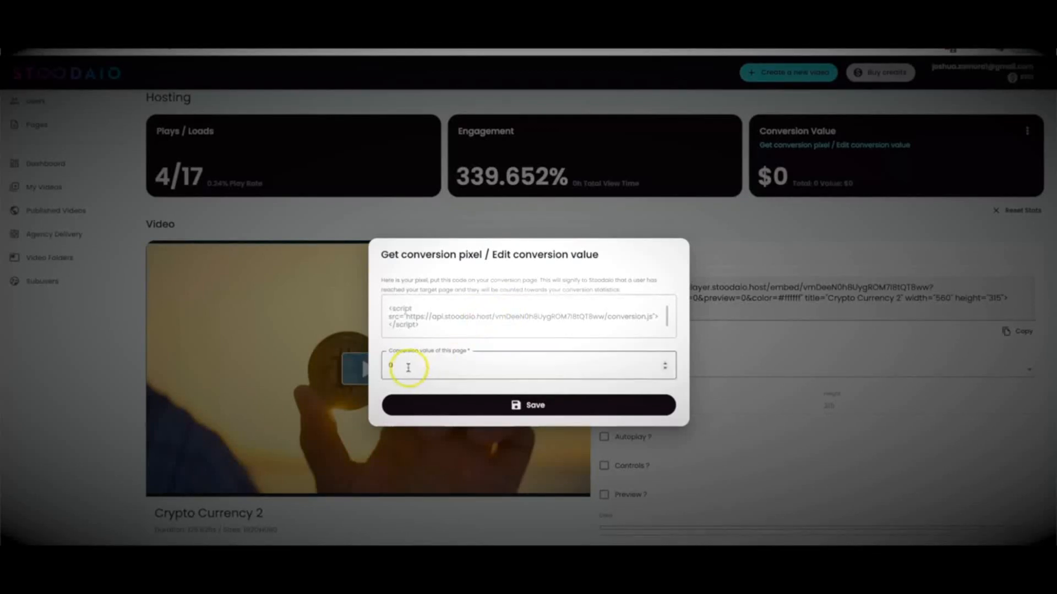
double_click(392, 364)
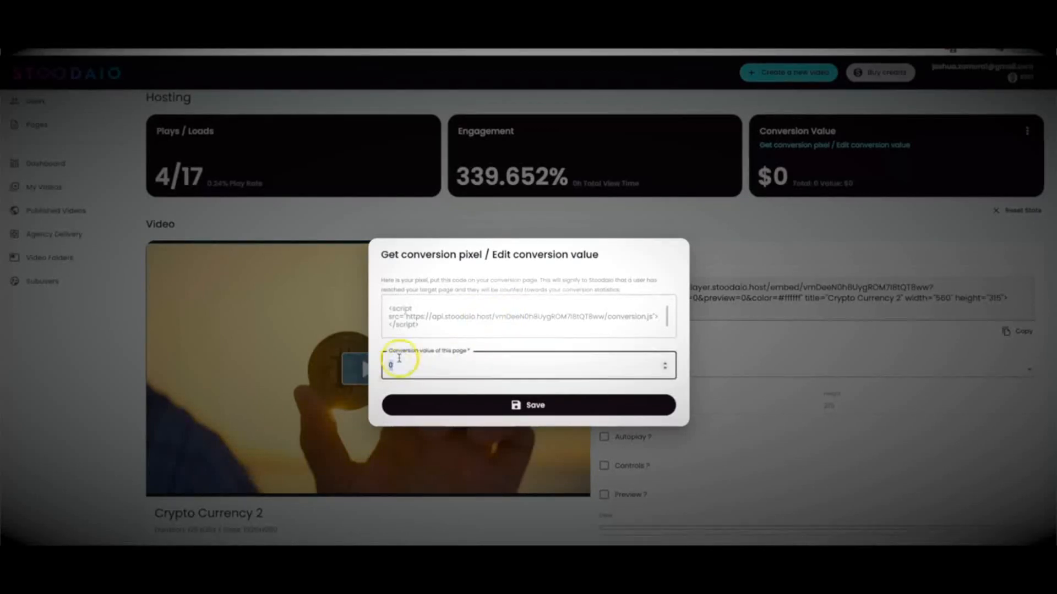
left_click(790, 231)
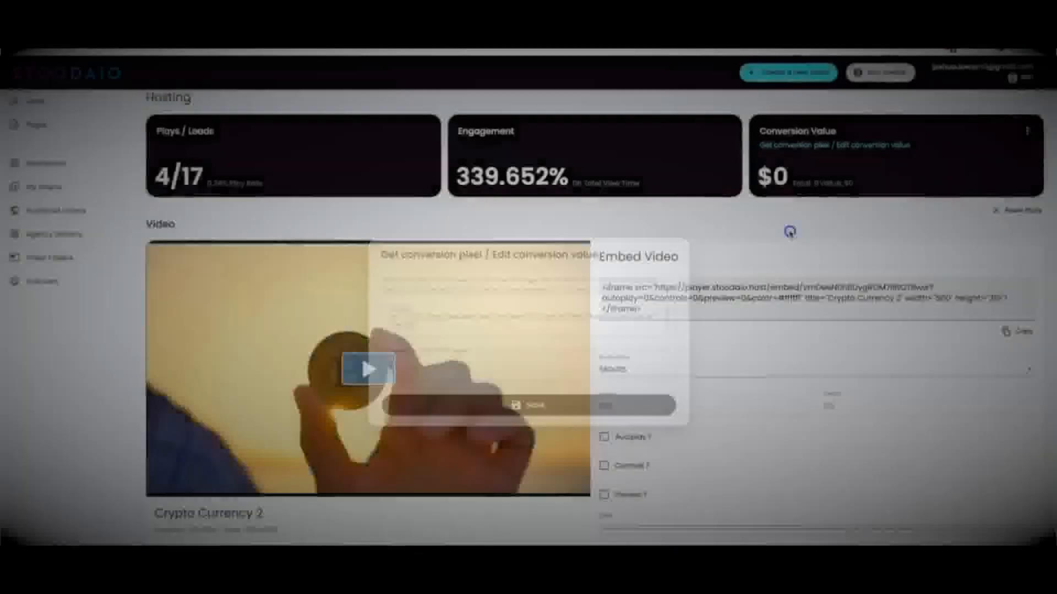
Step: Check the Show Watermark choices in the embed settings of Crypto Currency 2 without choosing one
scroll(693, 303, "down", 2)
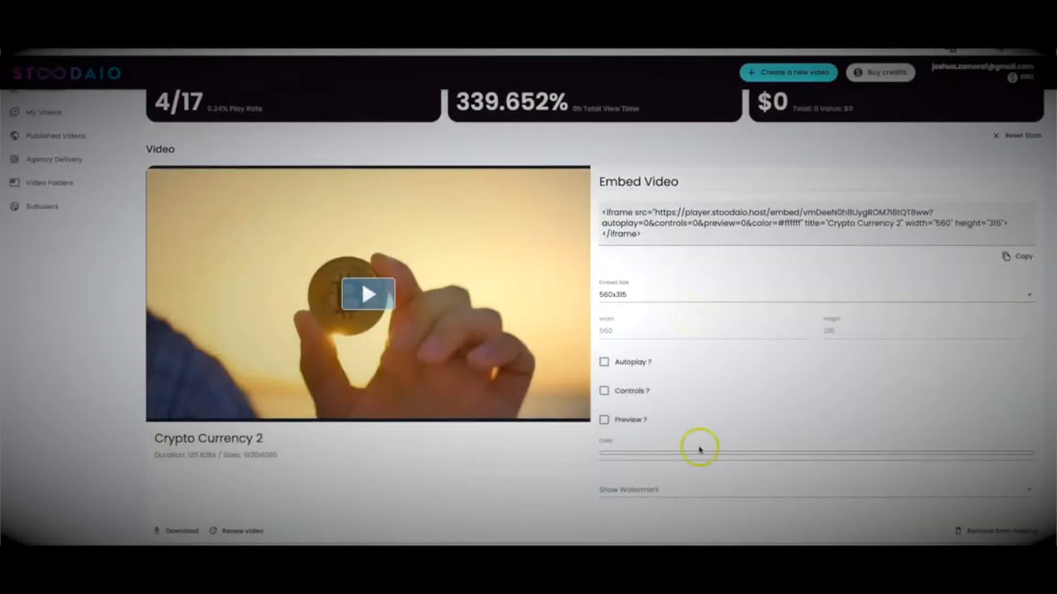
left_click(661, 485)
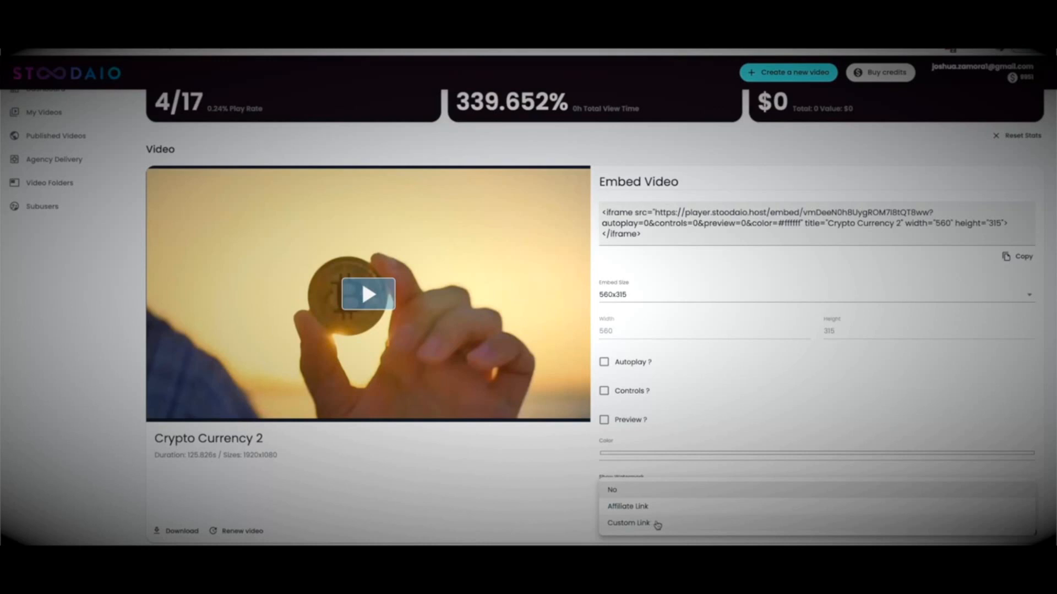
left_click(567, 481)
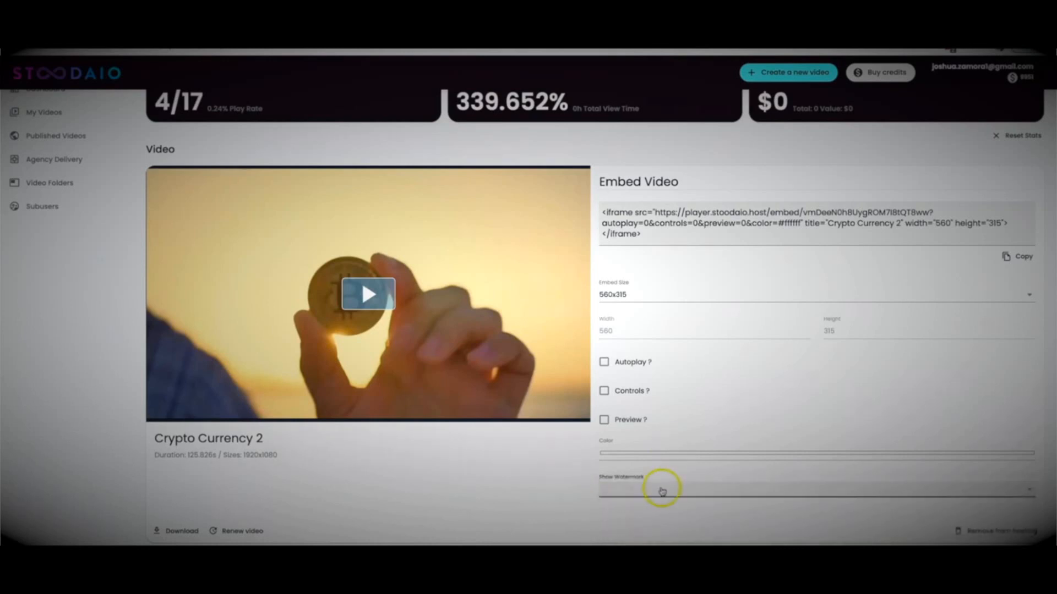
scroll(602, 366, "up", 3)
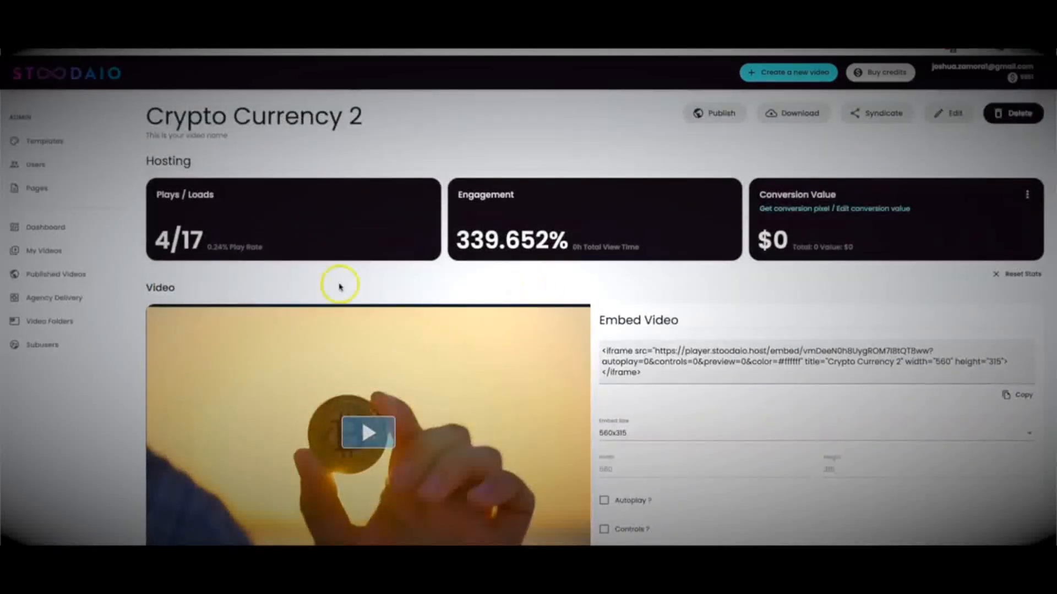
Step: Open the Keto Video Page among the published videos, check which hosted videos it can use, and return to the list
left_click(77, 278)
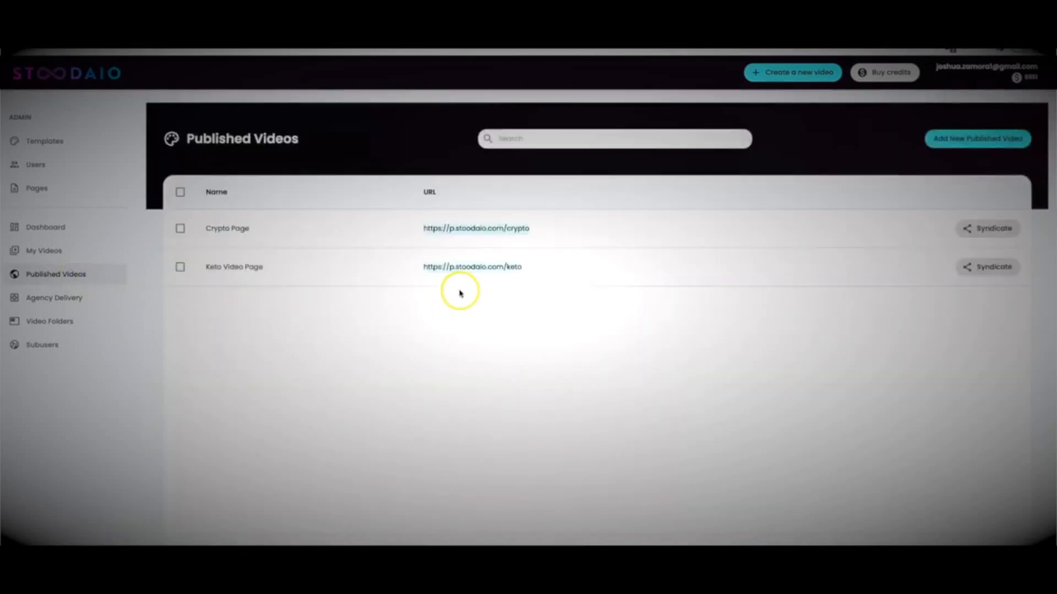
left_click(249, 269)
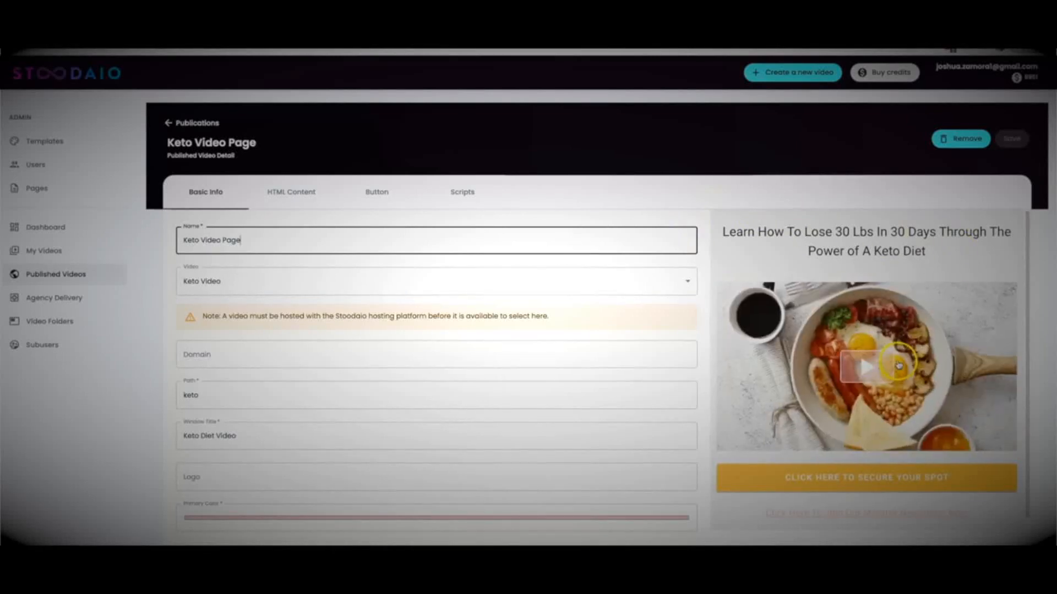
left_click(441, 284)
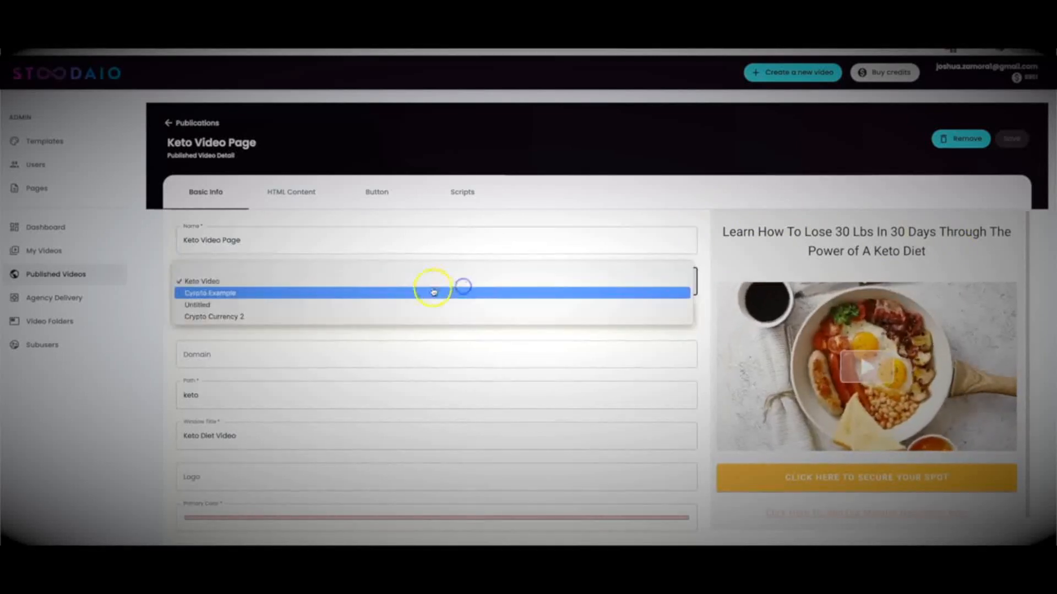
left_click(686, 215)
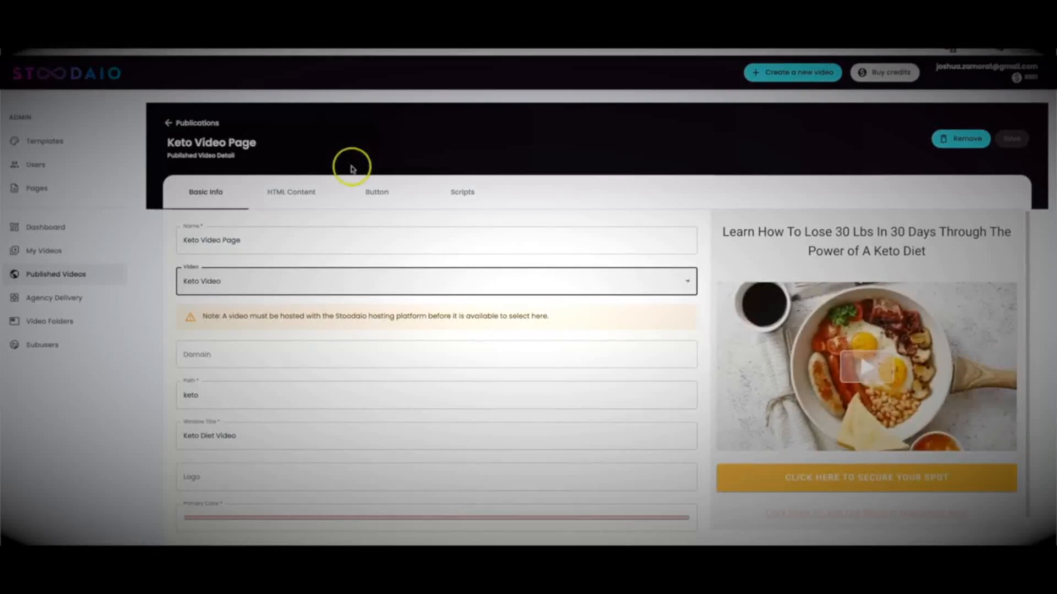
left_click(185, 123)
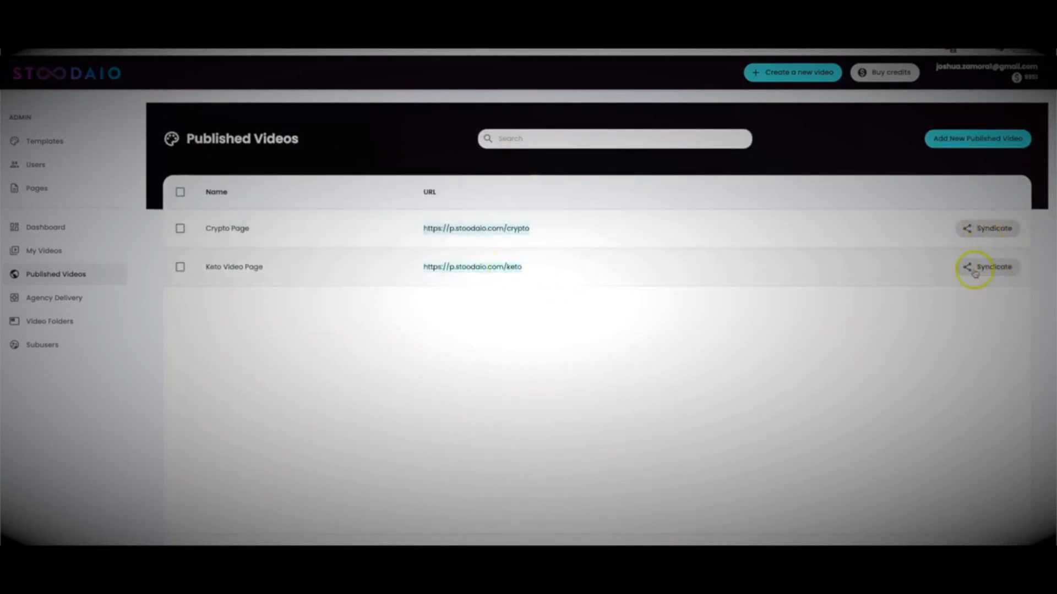
Step: Browse the list of own videos and open one of the older videos for viewing
left_click(55, 256)
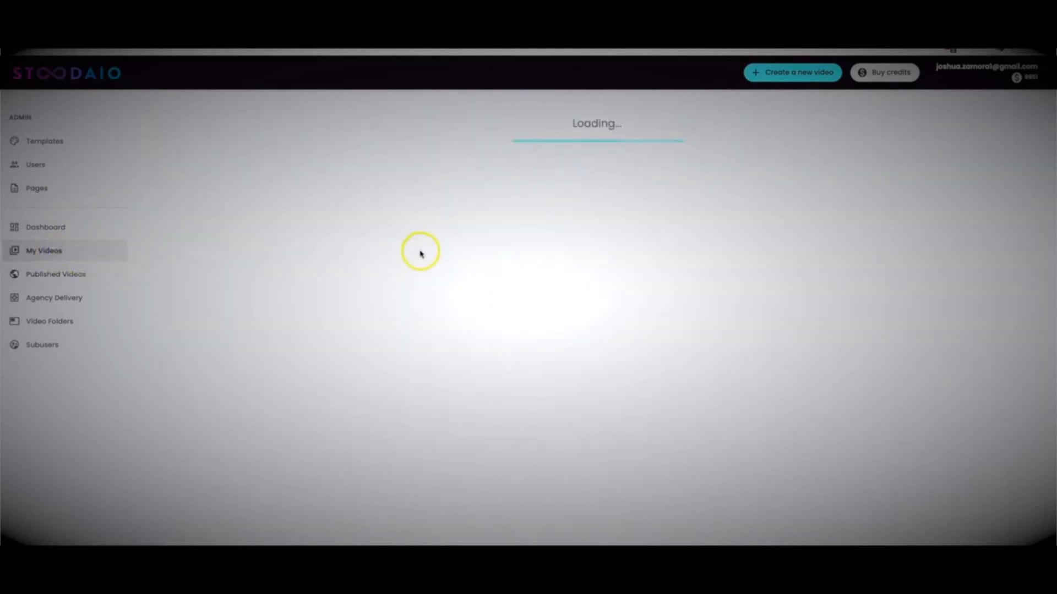
scroll(377, 303, "down", 10)
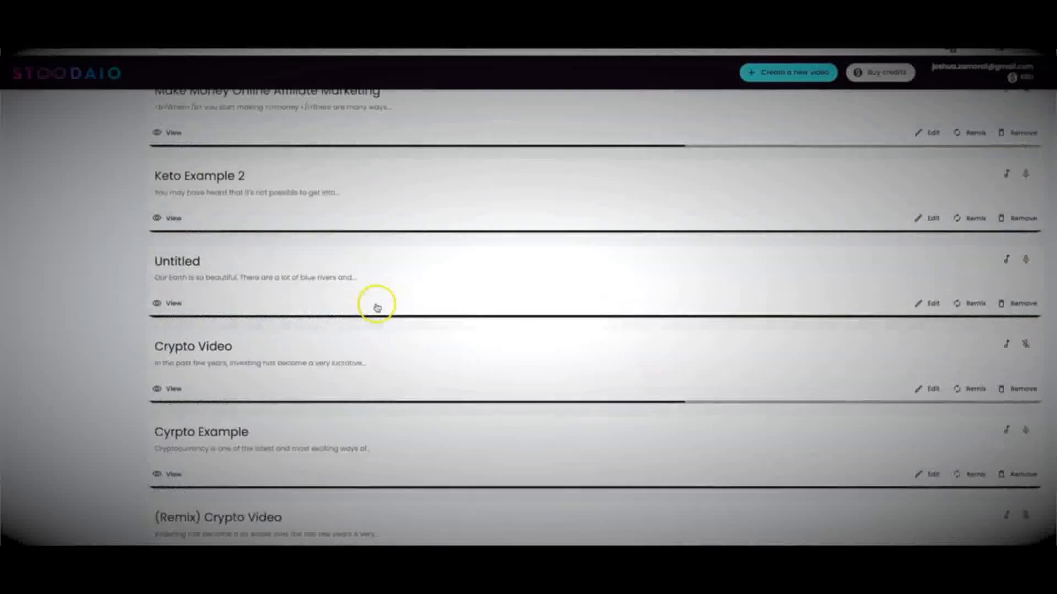
scroll(377, 307, "down", 2)
left_click(170, 350)
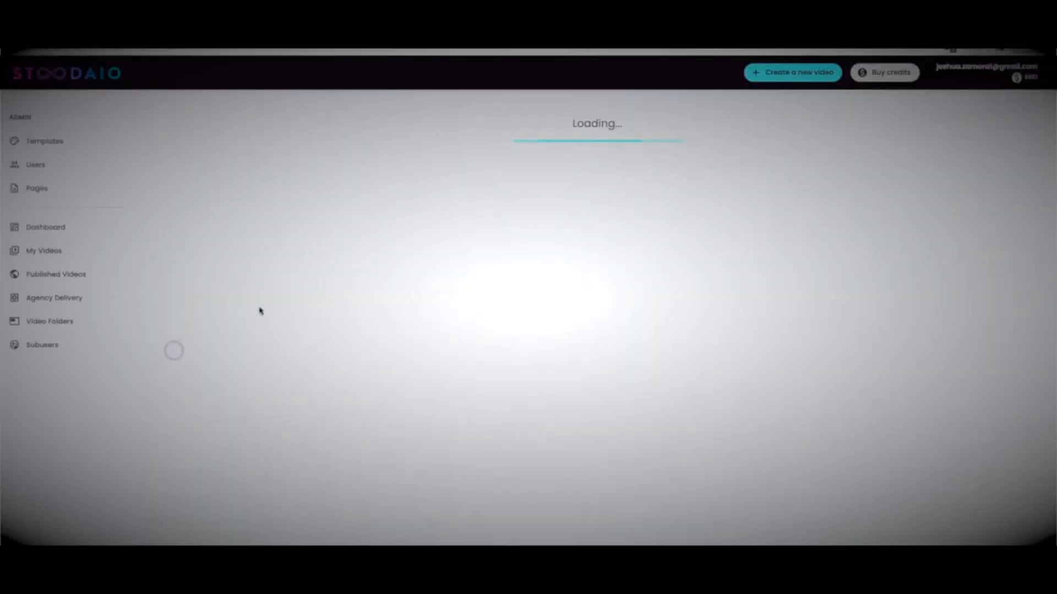